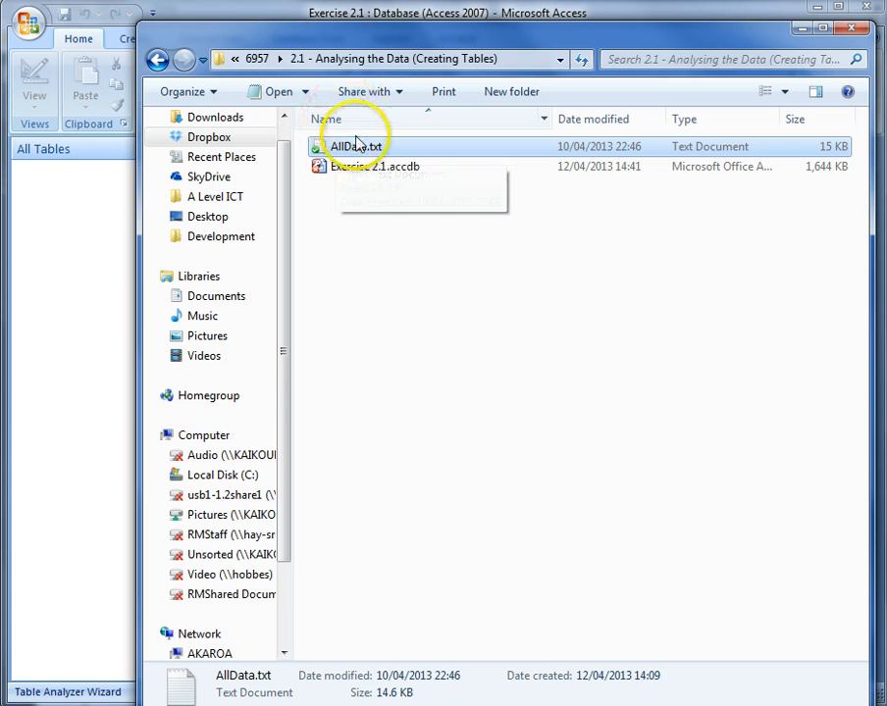
Open AllData.txt, examine its comma-separated field names and records, and close the file
click(344, 153)
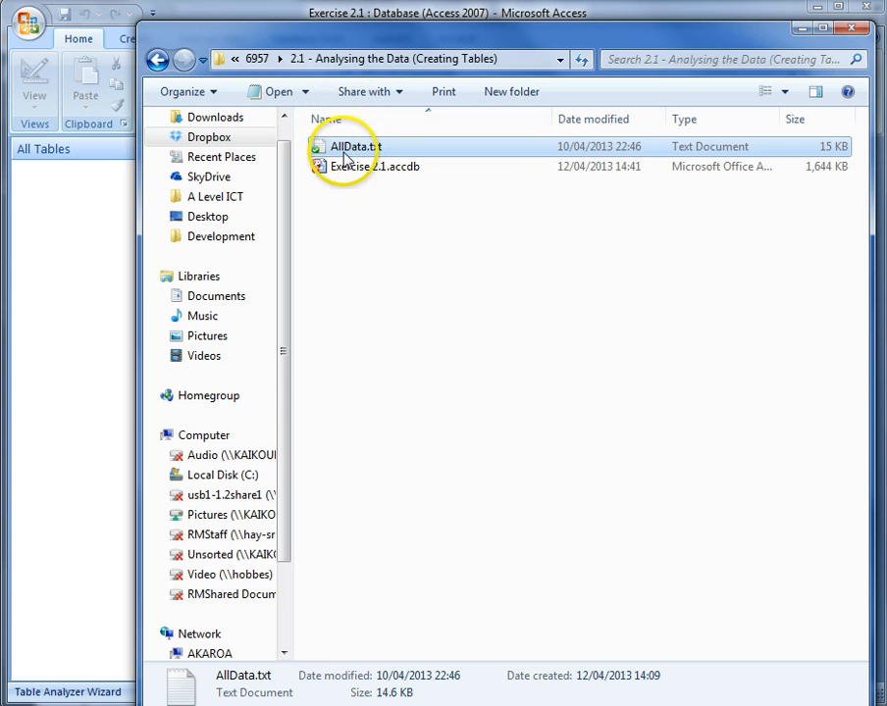
click(355, 181)
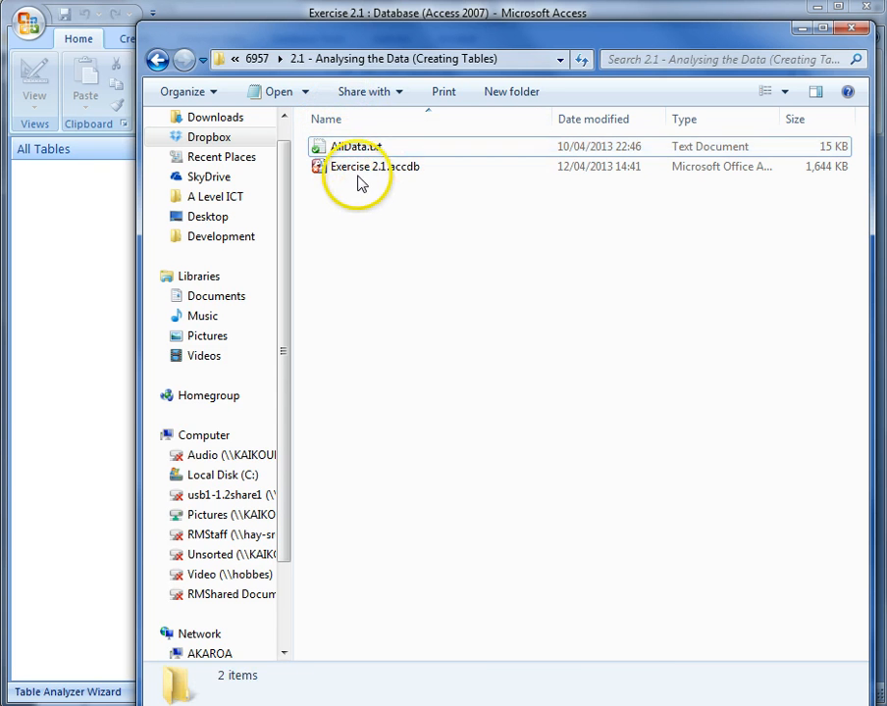
double_click(344, 147)
drag(296, 0, 480, 122)
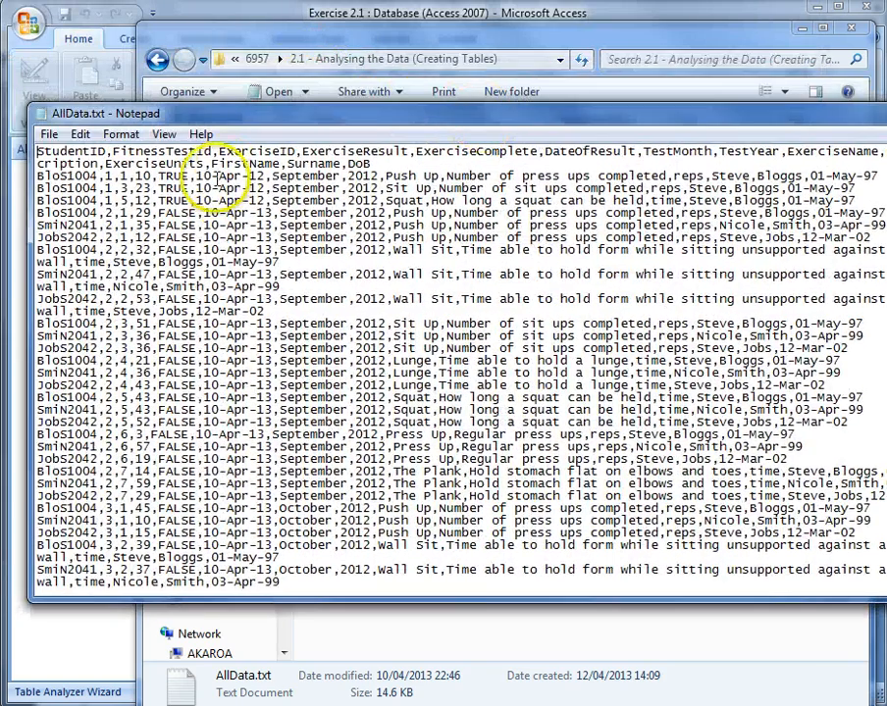
drag(349, 113, 16, 137)
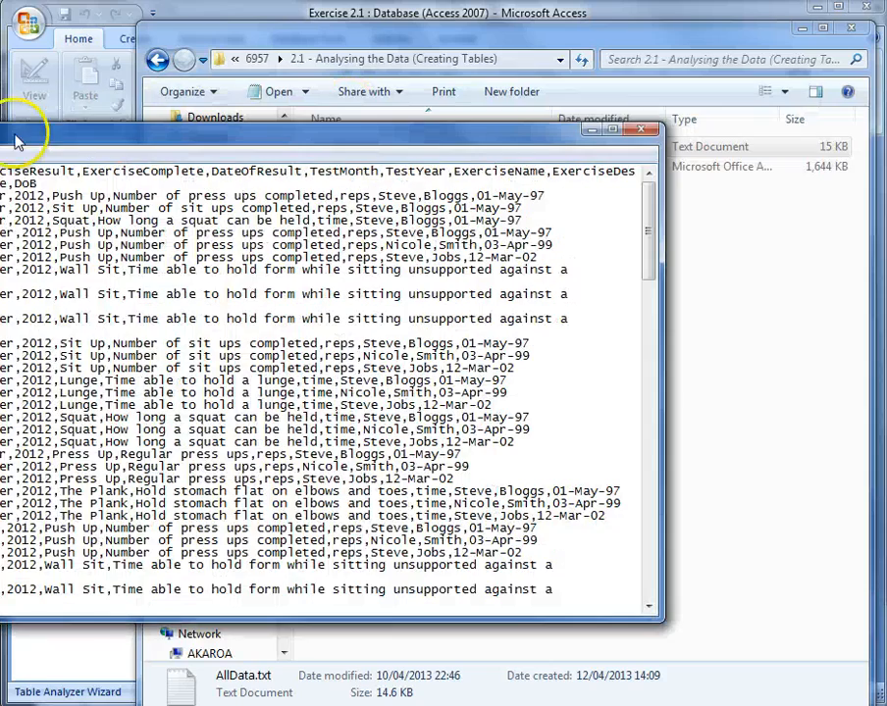
click(644, 132)
Switch to the Exercise 2.1 database in Access and start importing the text file AllData.txt into a new table
click(201, 19)
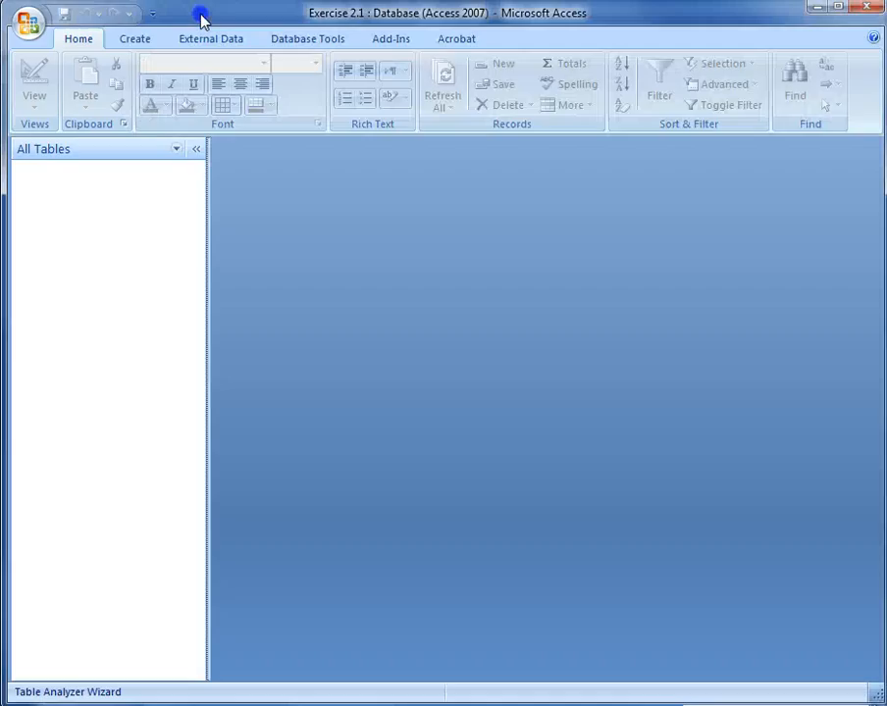
click(224, 56)
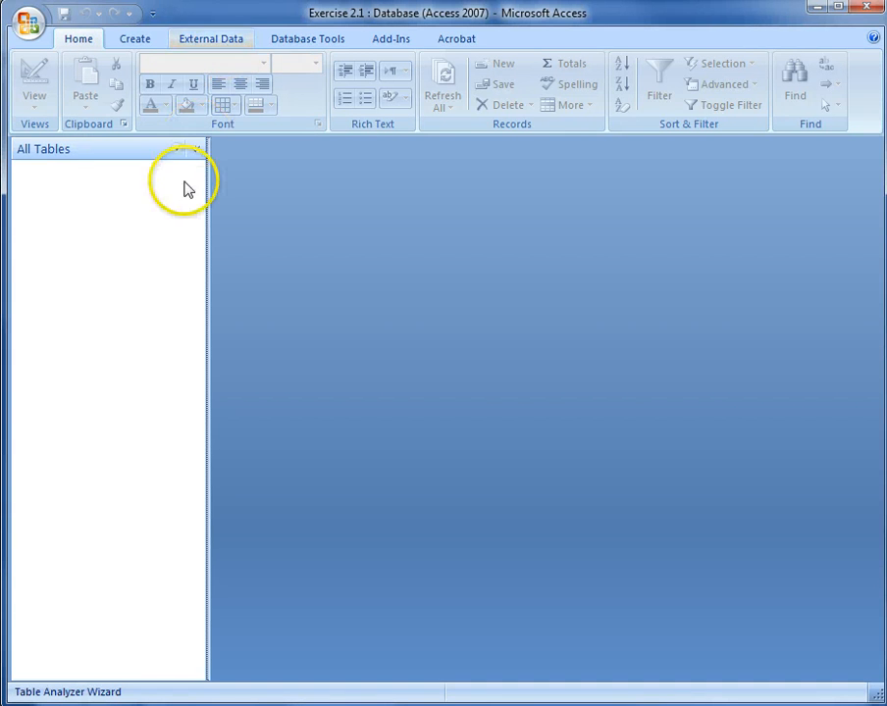
click(206, 40)
click(196, 69)
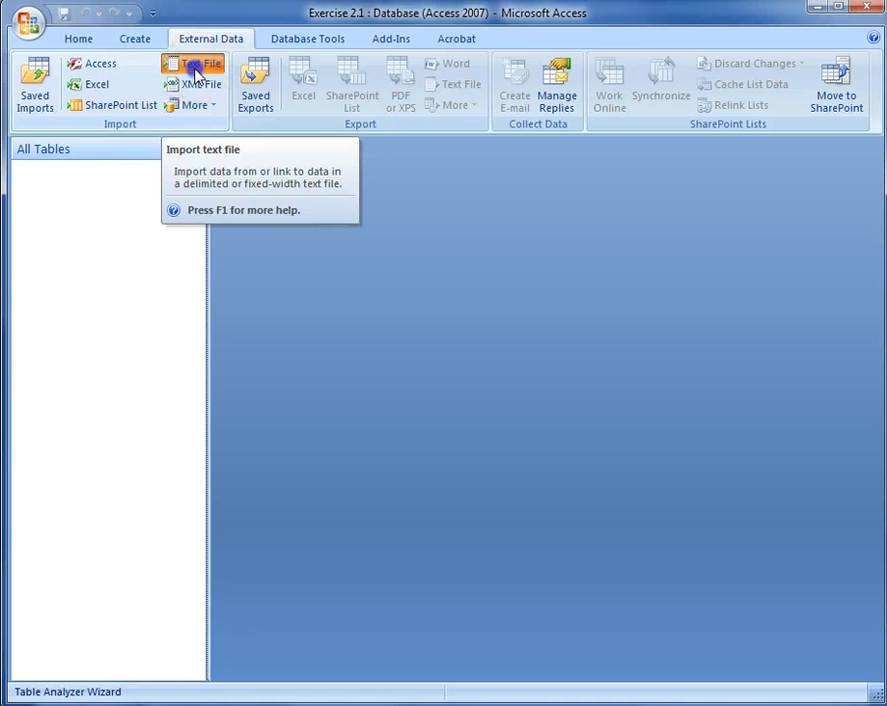
click(722, 236)
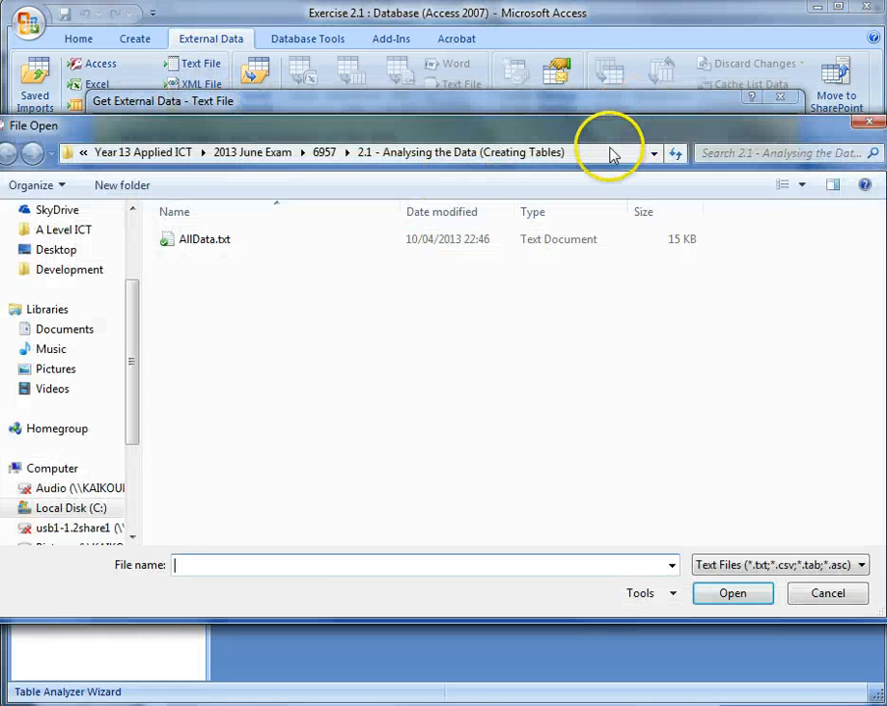
double_click(226, 245)
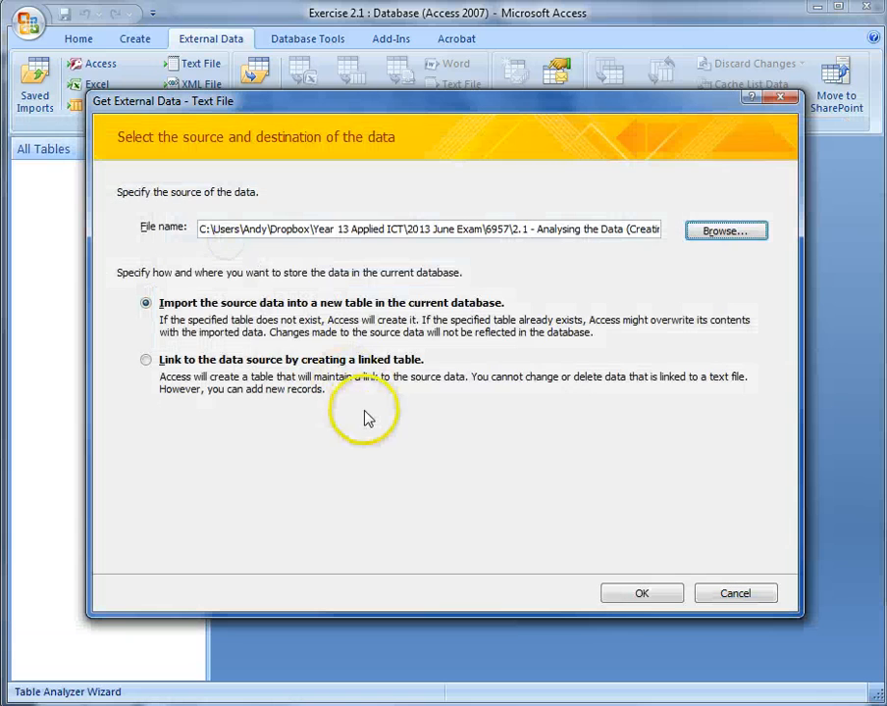
click(252, 302)
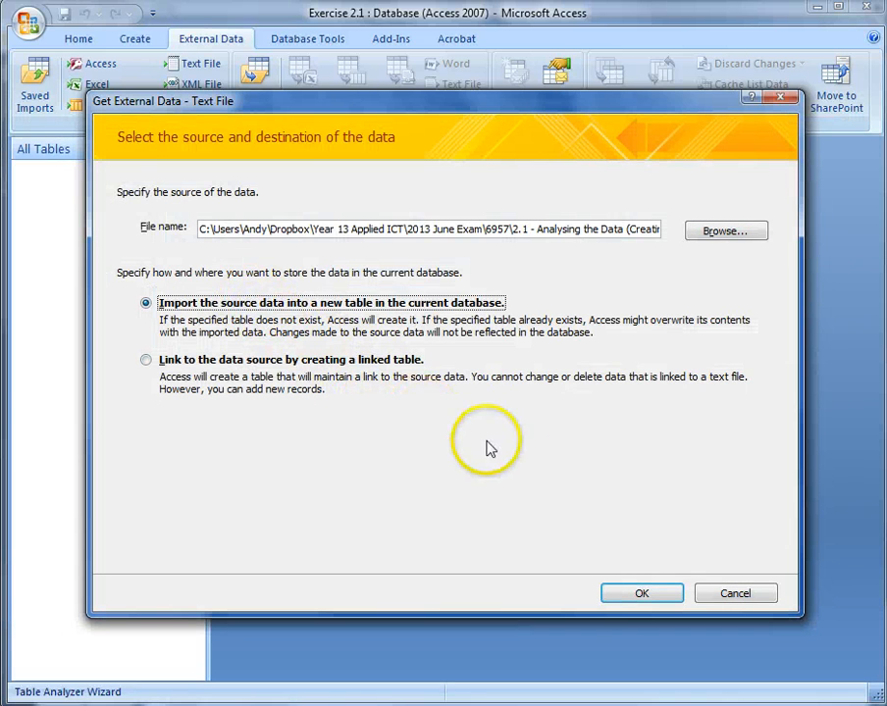
click(659, 594)
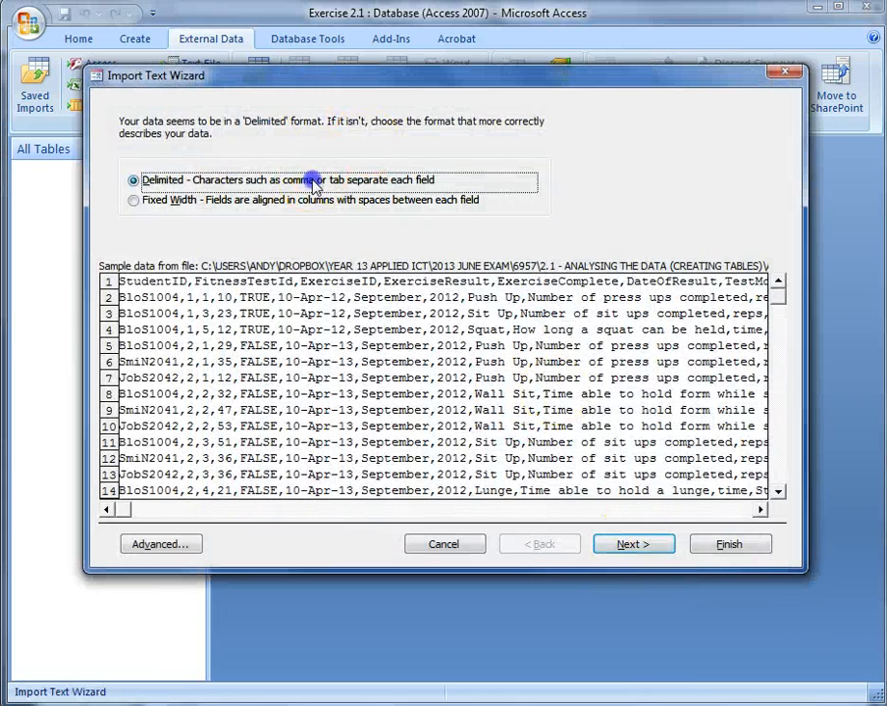
Set the import format to Delimited with Comma as the delimiter and the first row as field names
click(624, 547)
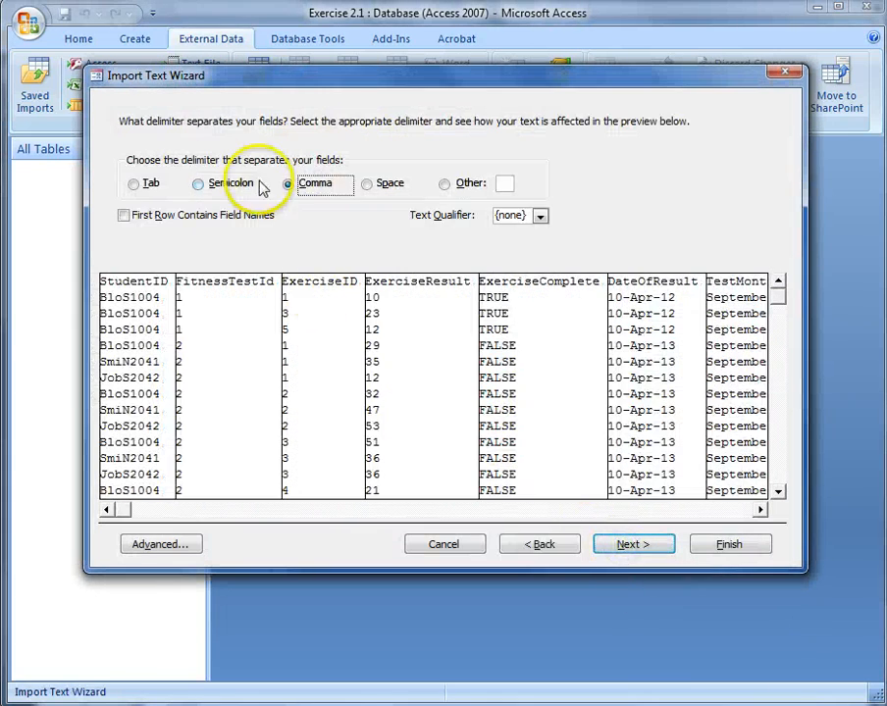
click(318, 198)
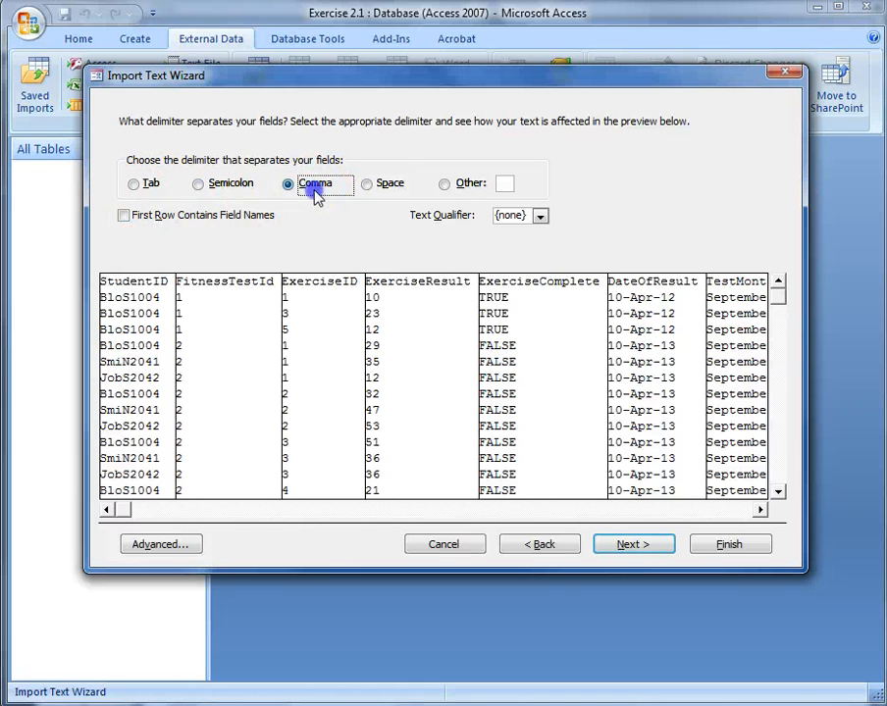
click(183, 223)
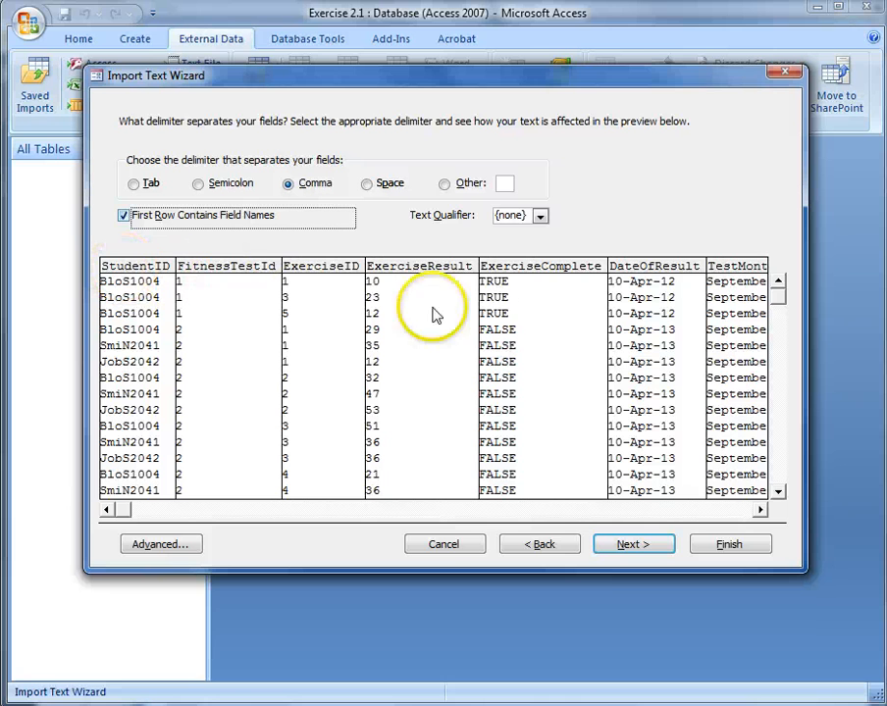
click(624, 548)
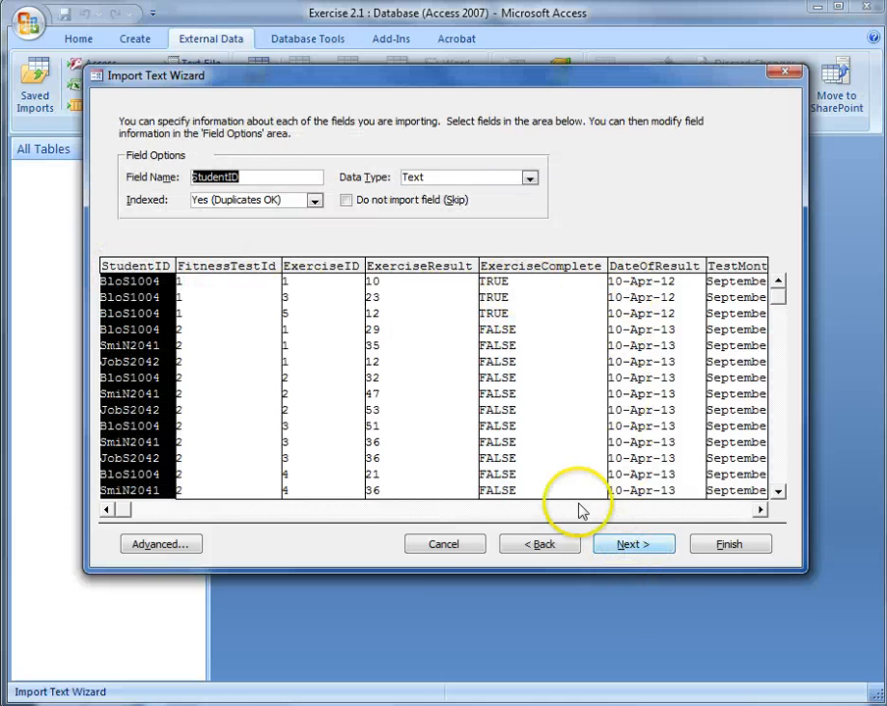
Review the import options of the StudentID, FitnessTestId, ExerciseID and ExerciseResult fields
click(112, 310)
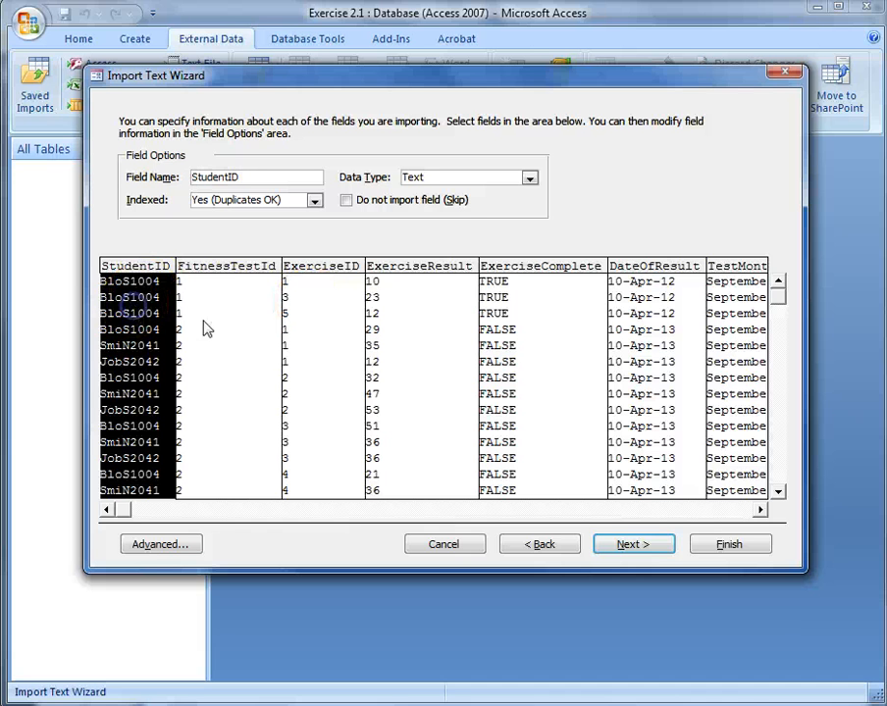
click(232, 323)
click(320, 353)
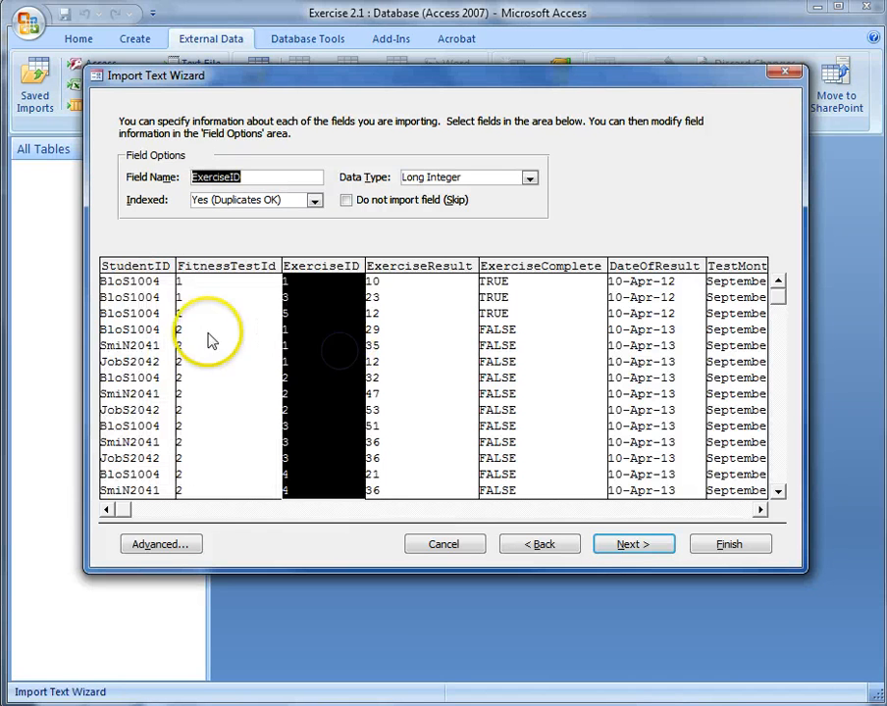
click(106, 327)
click(217, 338)
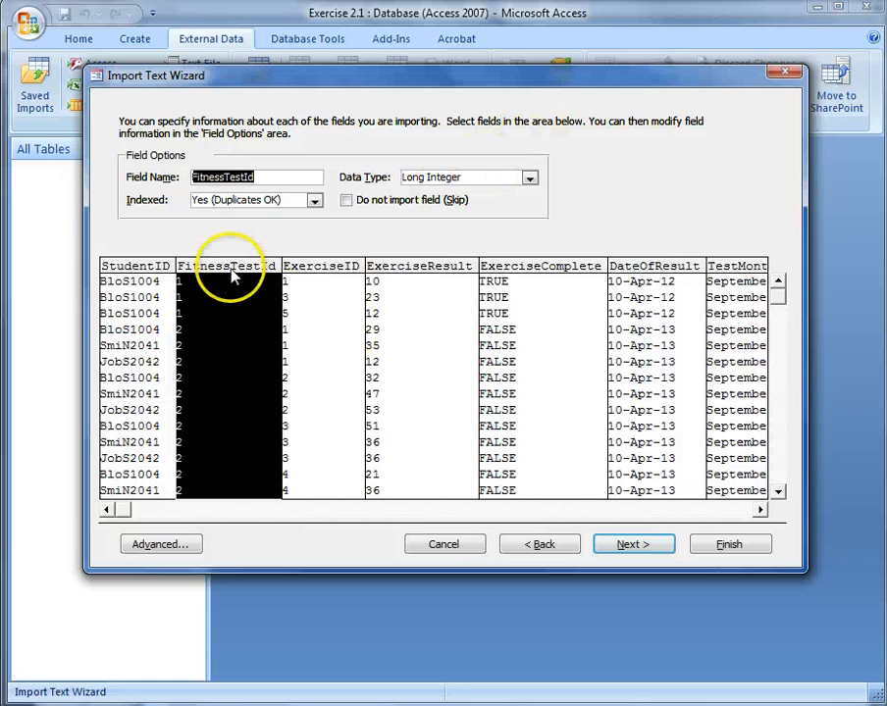
click(359, 338)
click(426, 332)
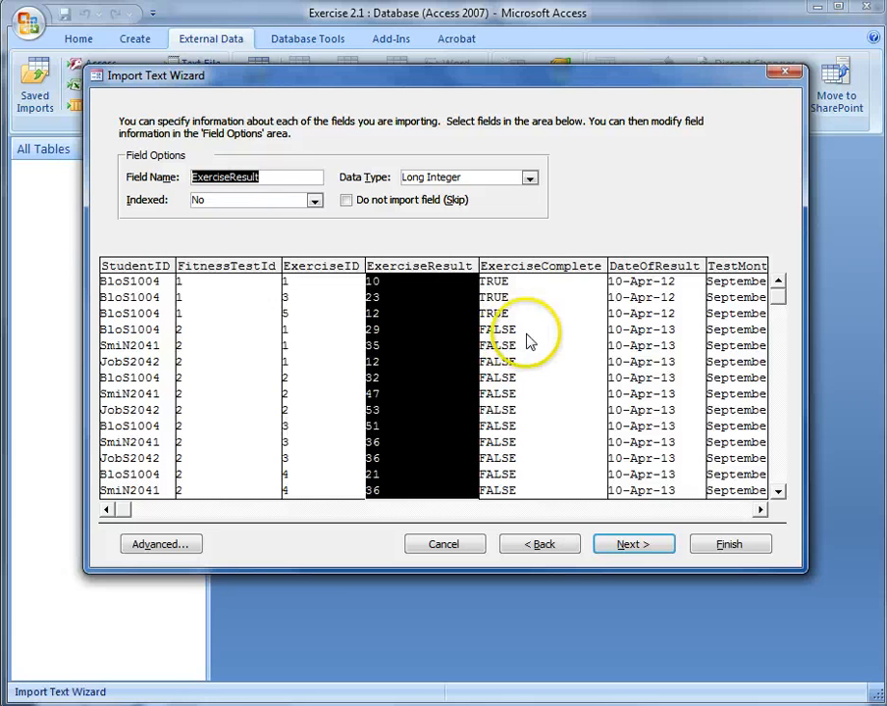
Set the data type of the ExerciseComplete field to Yes/No
click(528, 341)
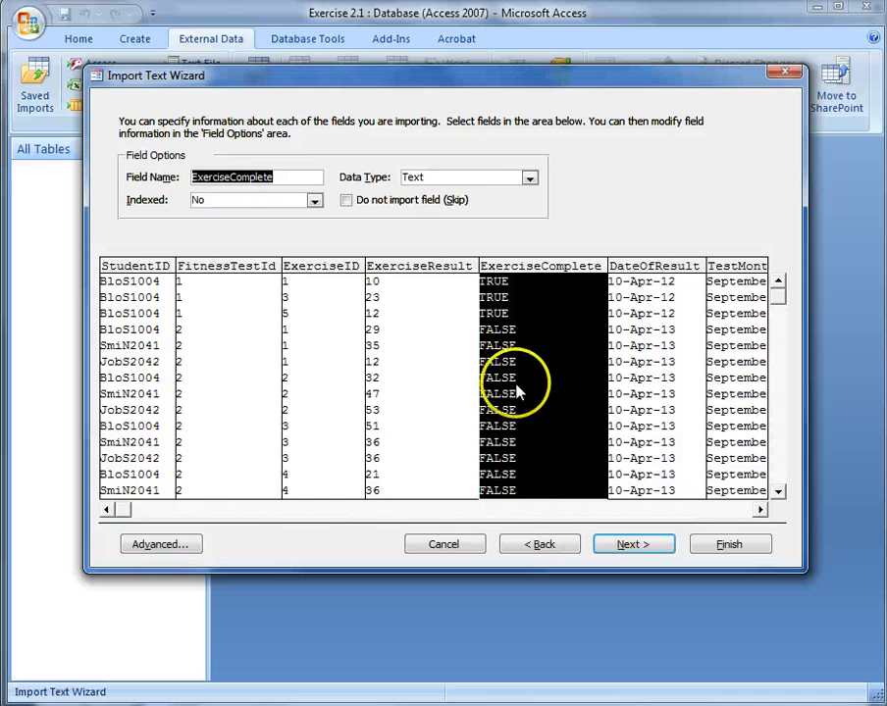
click(530, 179)
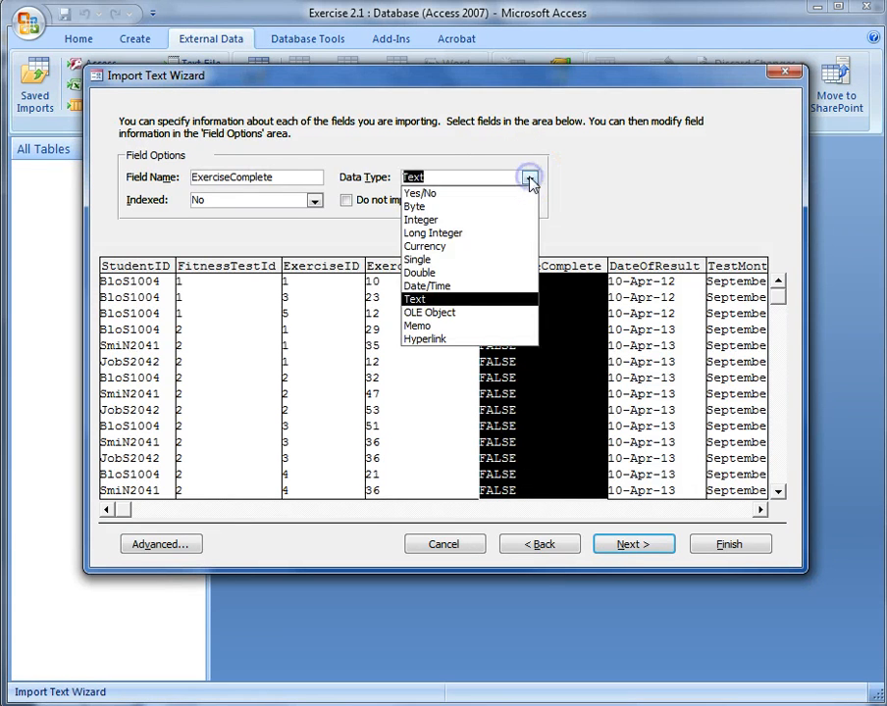
click(465, 195)
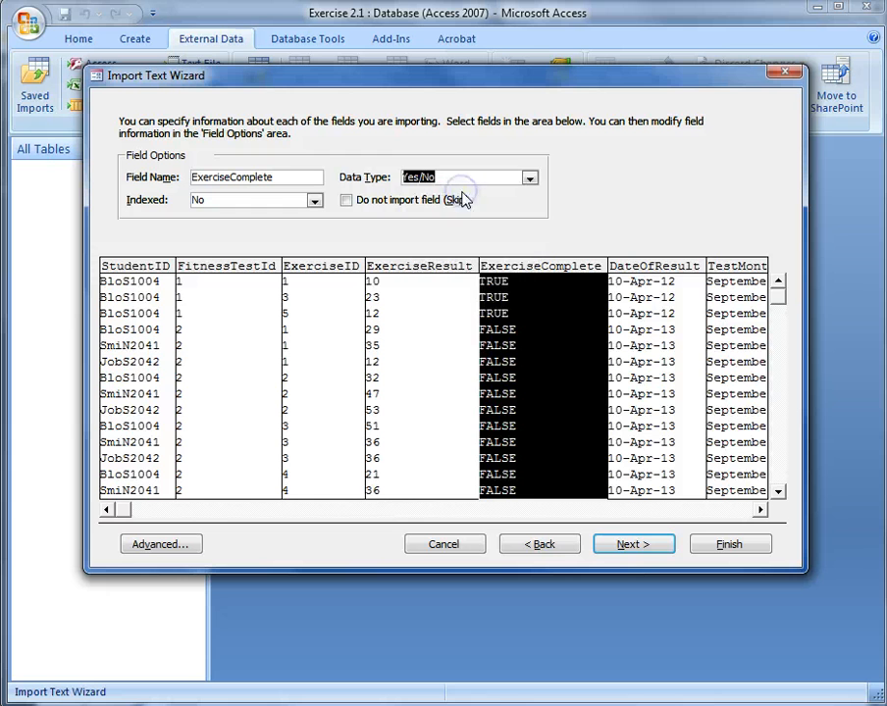
Recheck the data types of the StudentID, FitnessTestId, ExerciseID and ExerciseResult fields
click(142, 334)
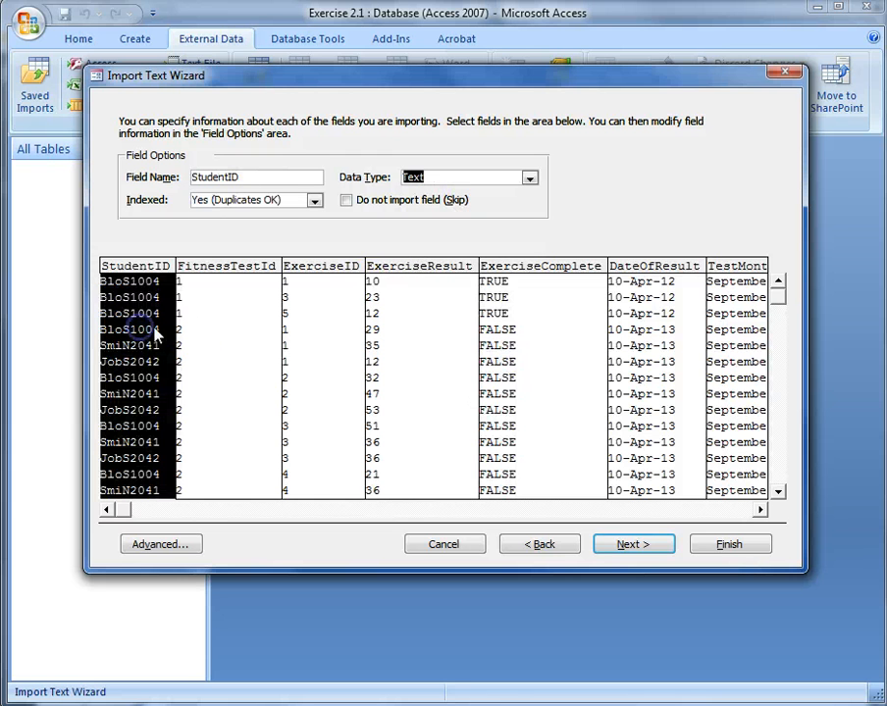
click(204, 366)
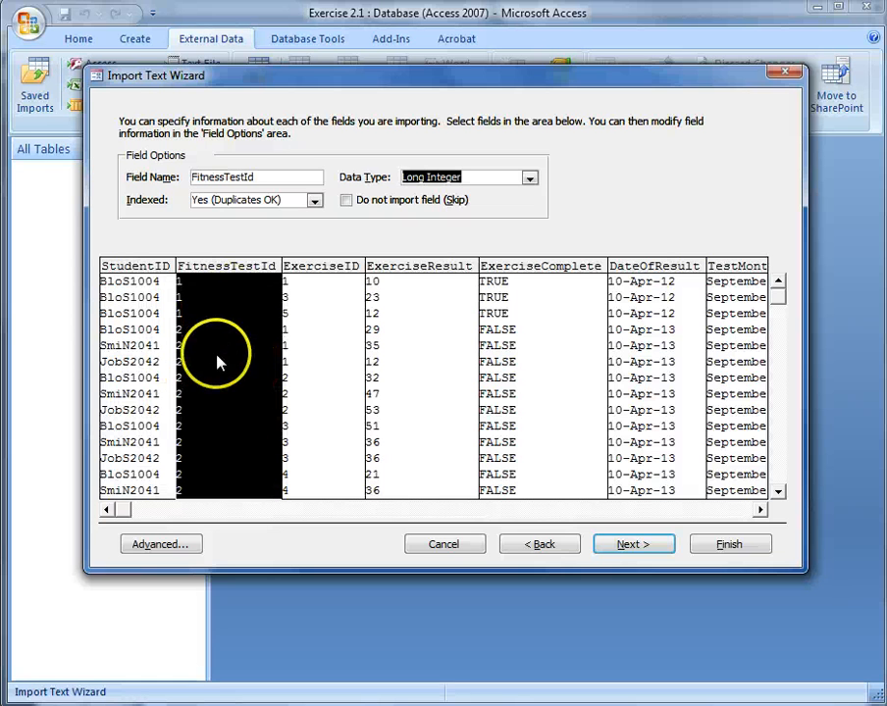
click(321, 366)
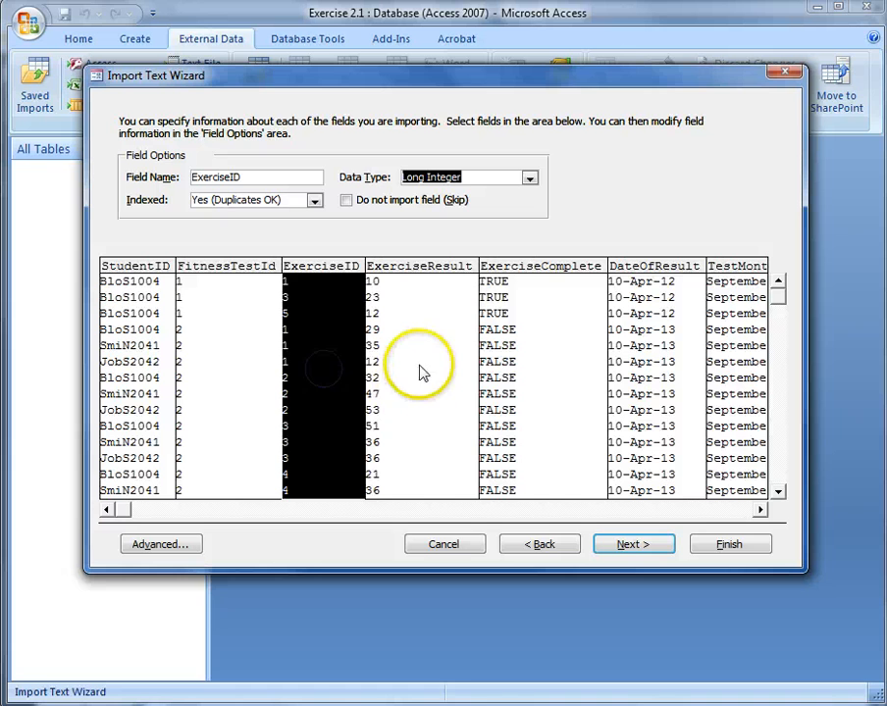
click(420, 372)
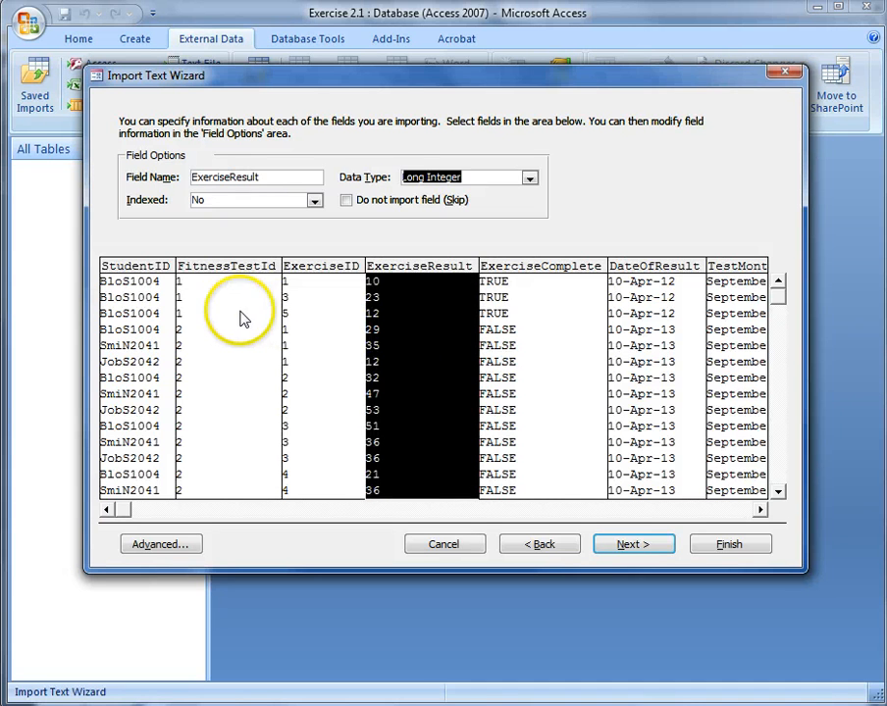
click(232, 317)
click(331, 335)
click(442, 326)
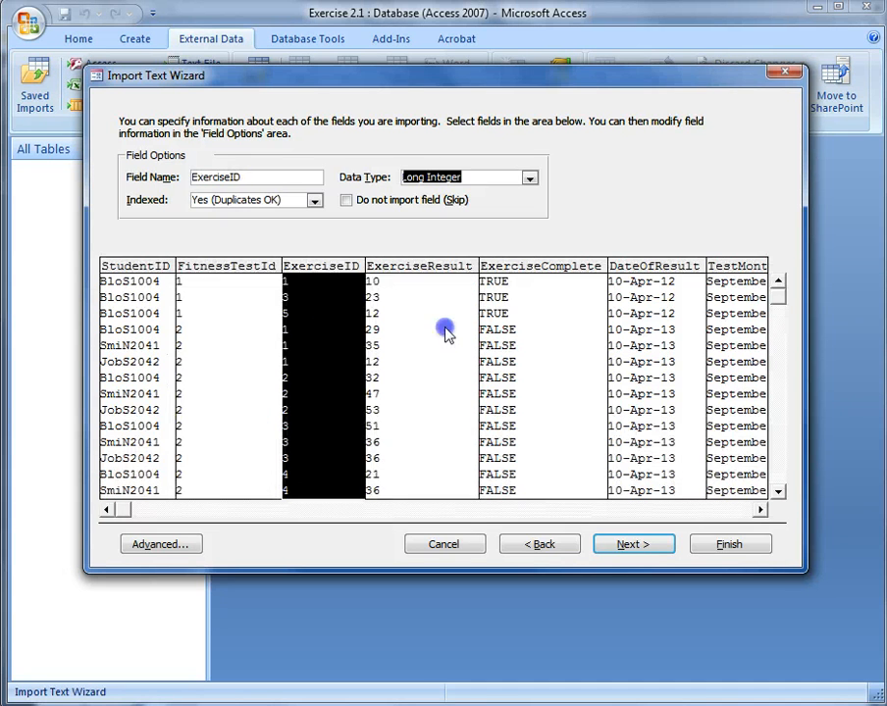
Check the data types of the DateOfResult, TestMonth, TestYear, ExerciseName and ExerciseDescription fields
click(650, 334)
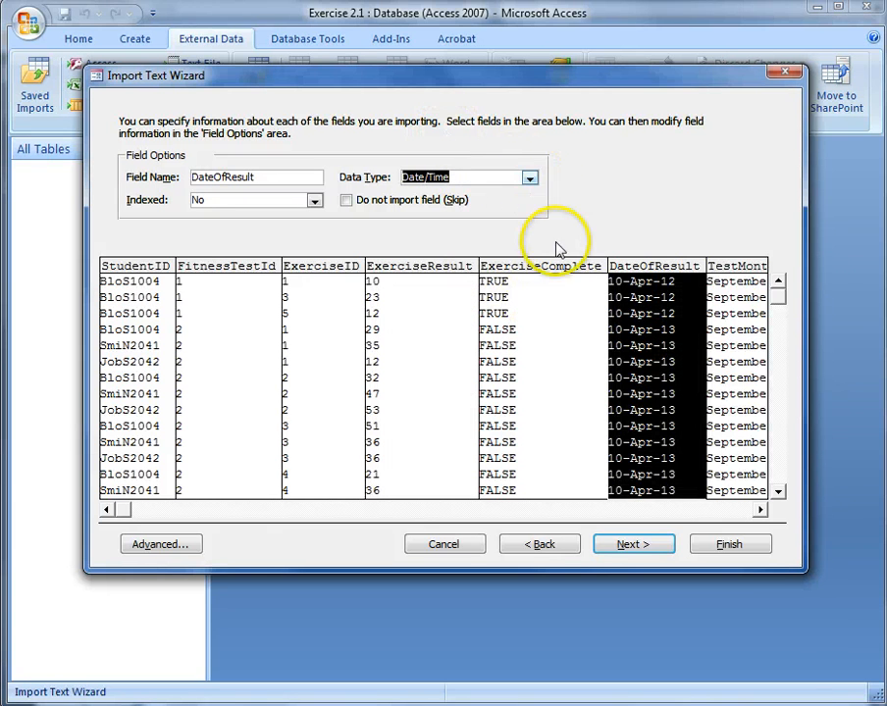
click(760, 509)
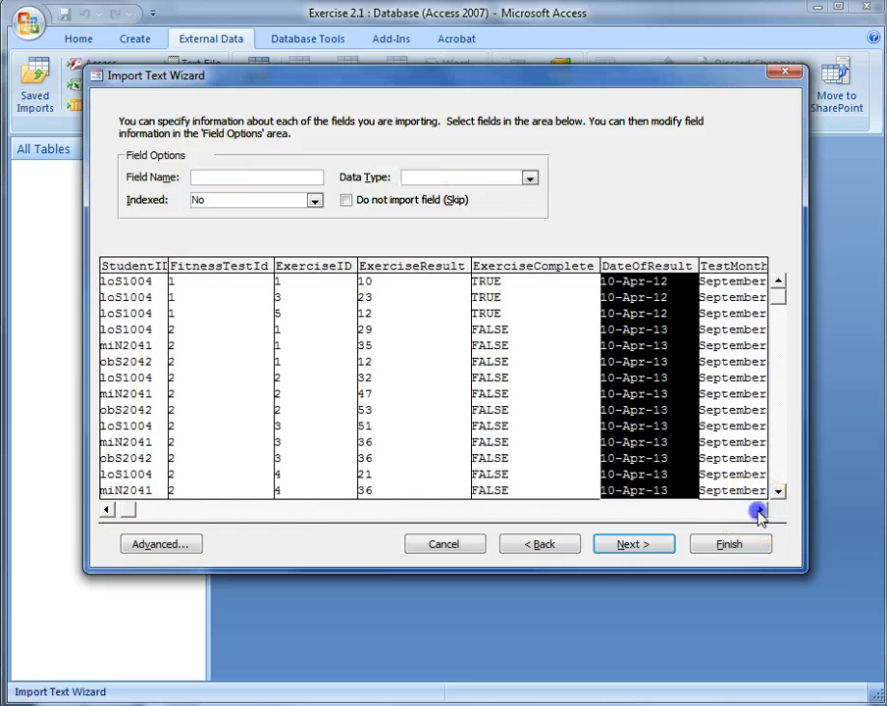
drag(759, 510, 760, 509)
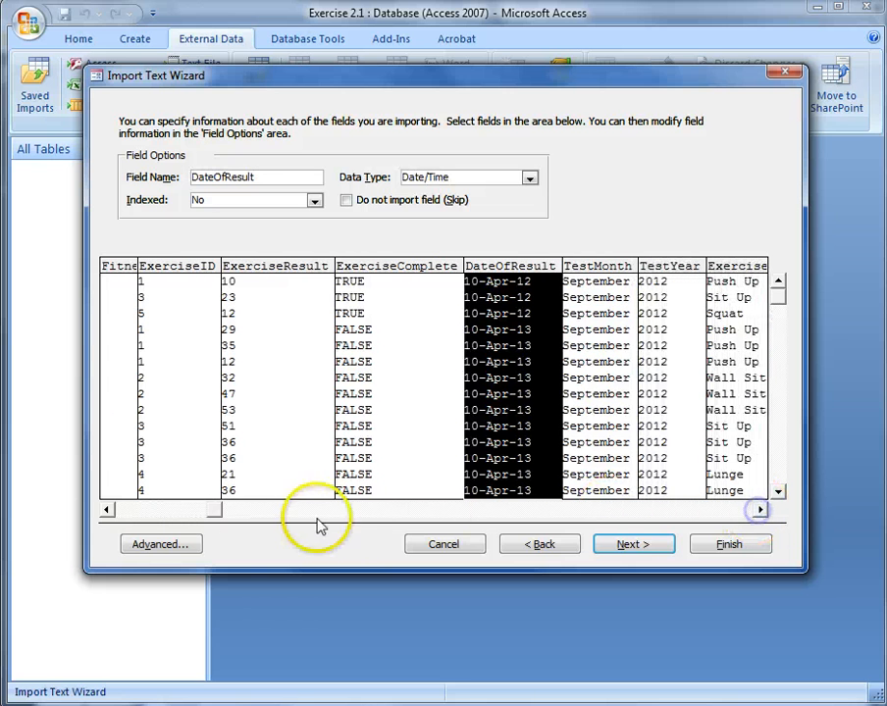
drag(210, 512, 210, 512)
drag(374, 517, 376, 520)
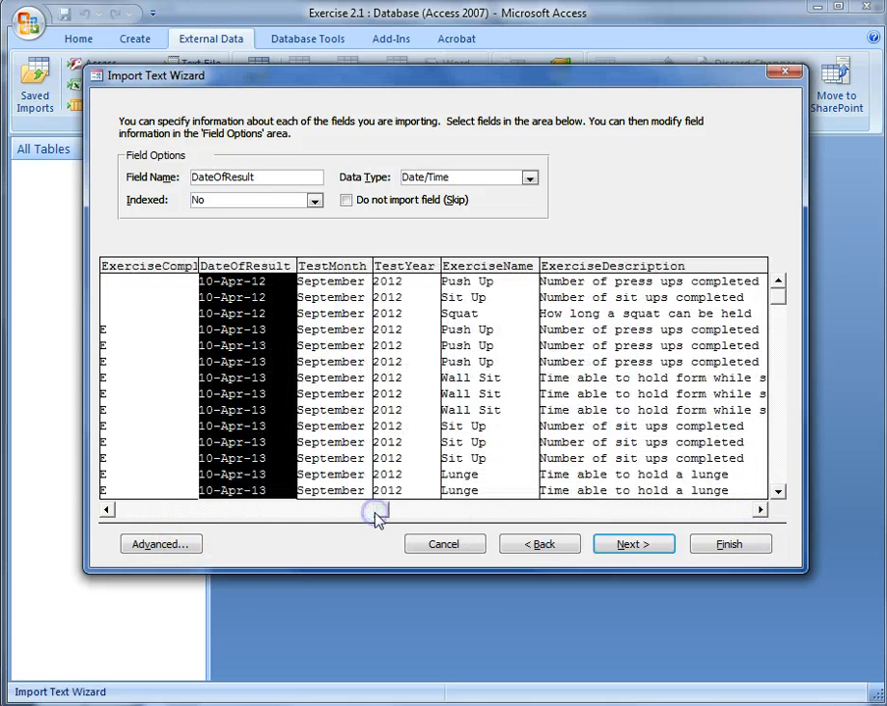
click(316, 350)
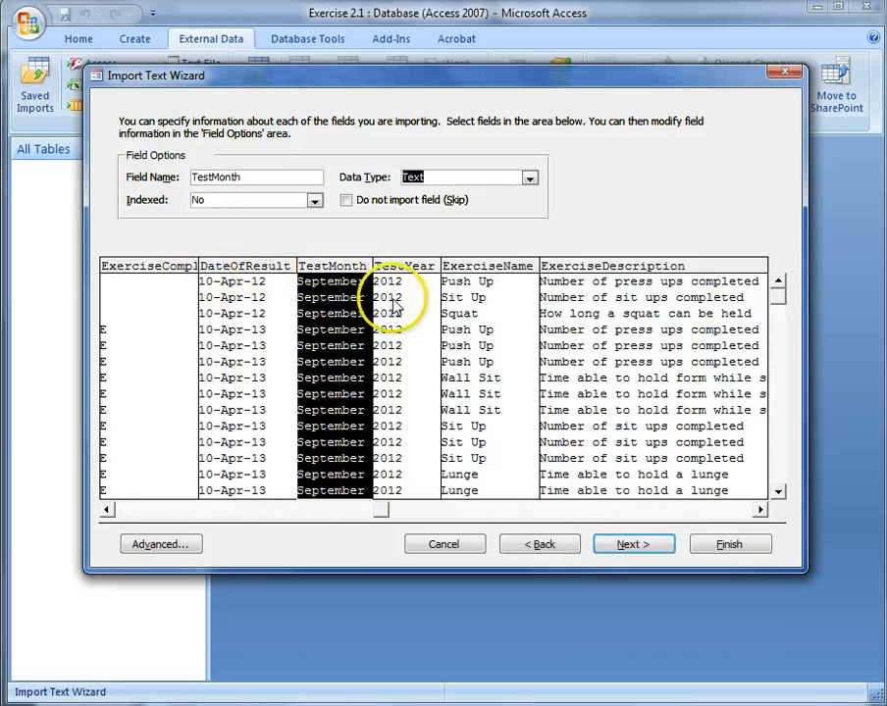
click(398, 337)
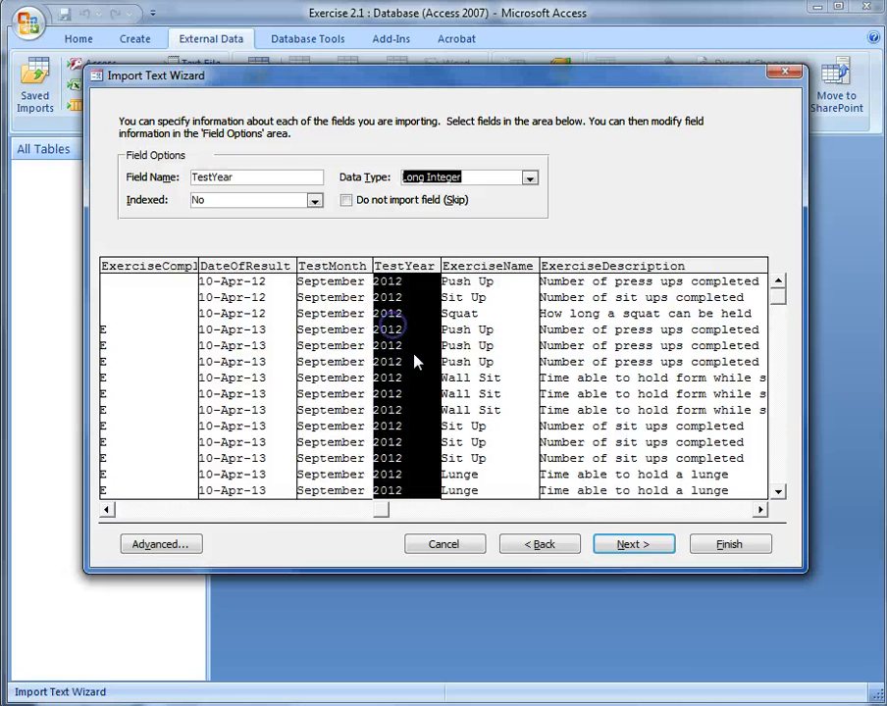
click(469, 363)
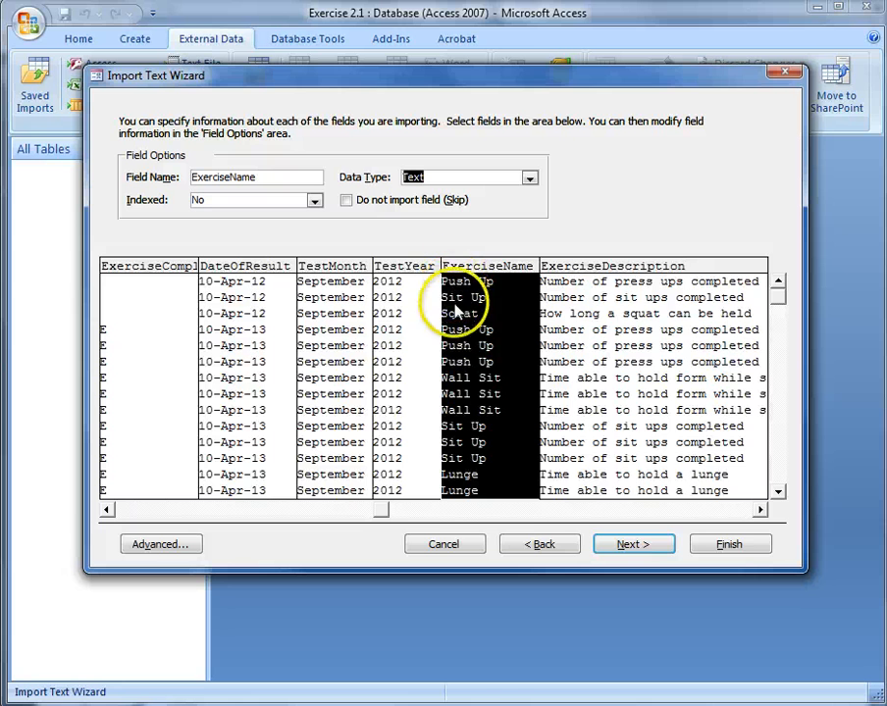
click(603, 369)
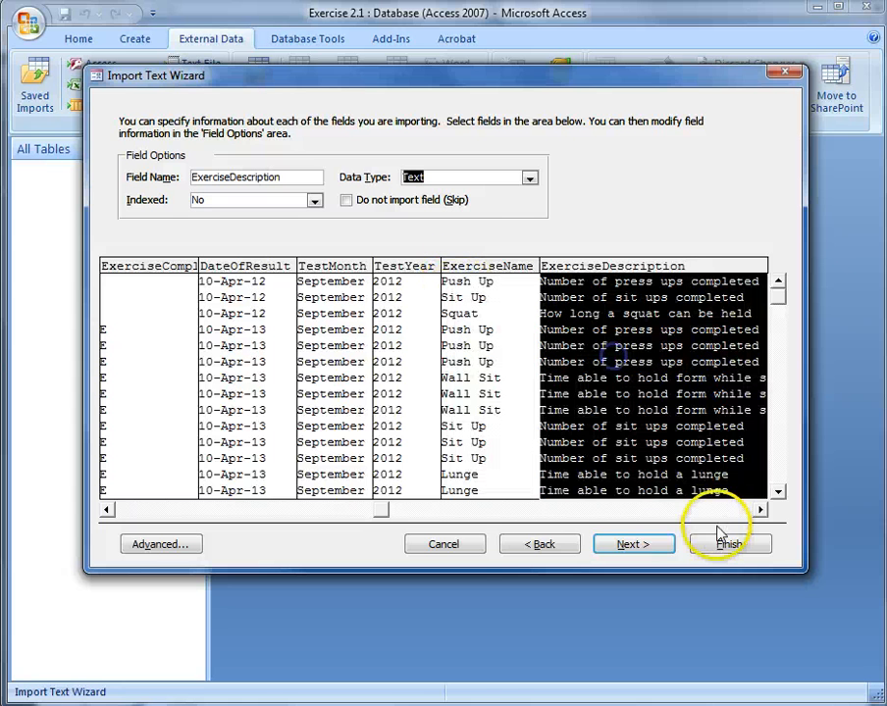
Check the data types of the ExerciseUnits, FirstName, Surname and DoB fields
click(507, 511)
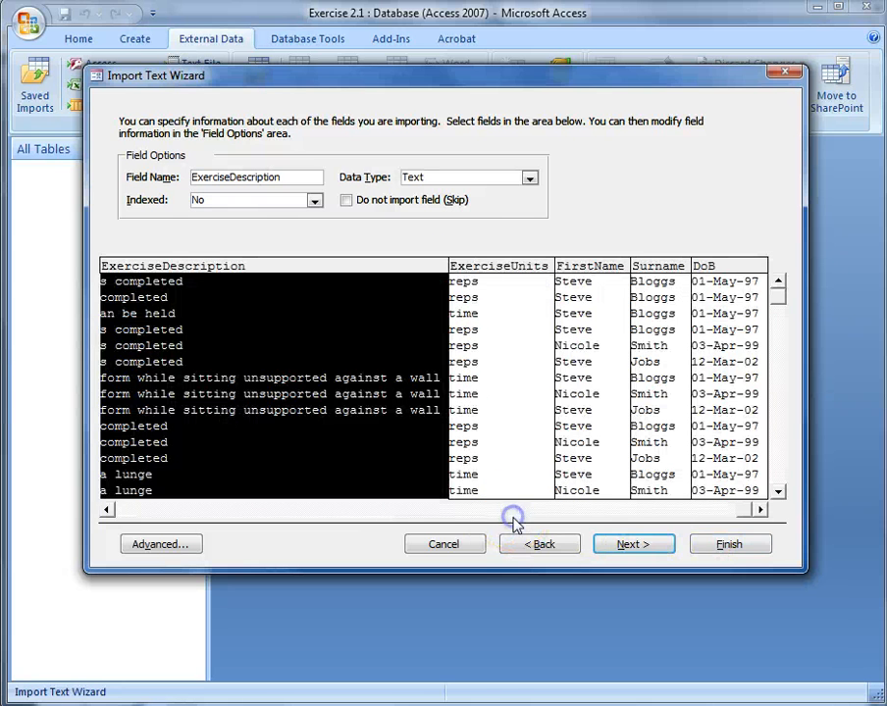
click(475, 284)
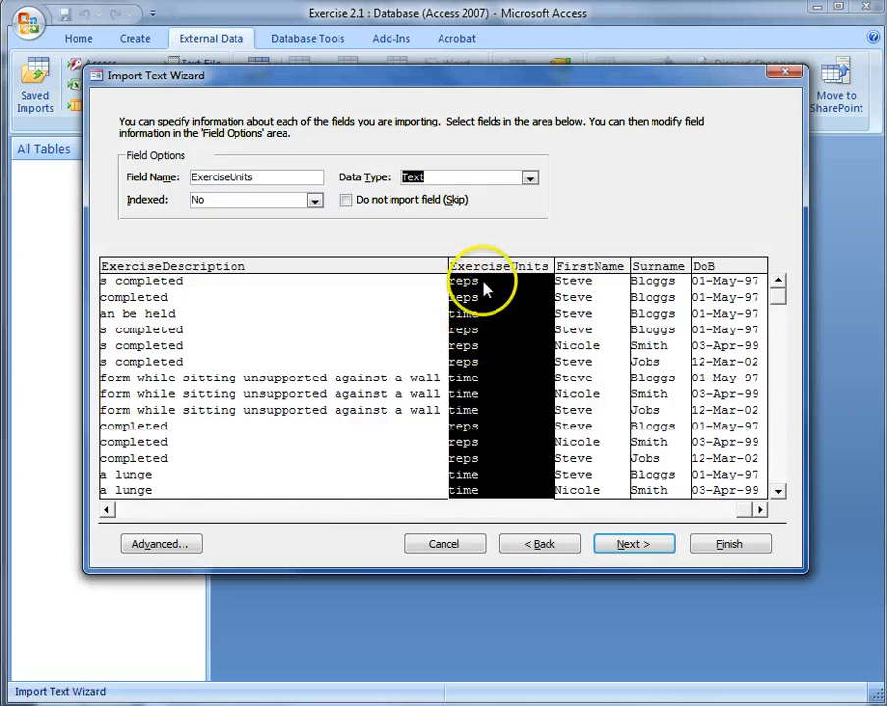
click(583, 361)
click(663, 395)
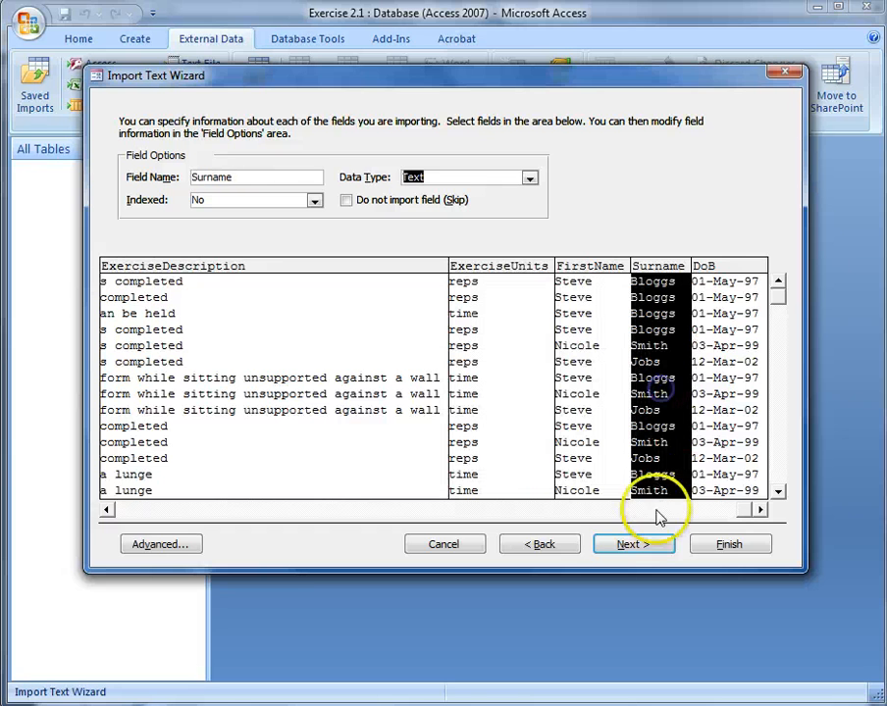
click(720, 439)
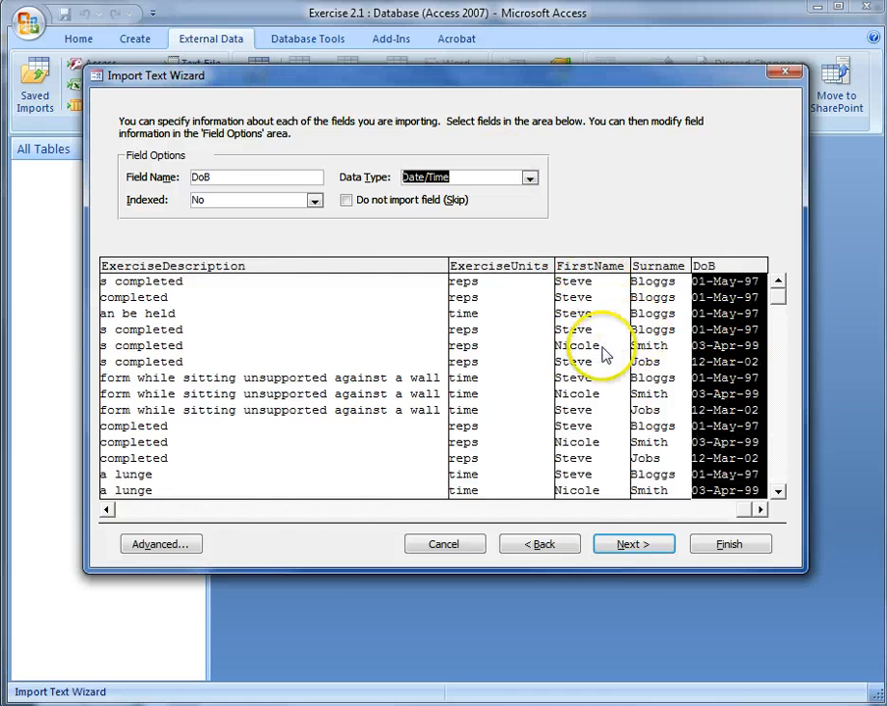
Set the data type of the ExerciseResult field to Double
click(168, 511)
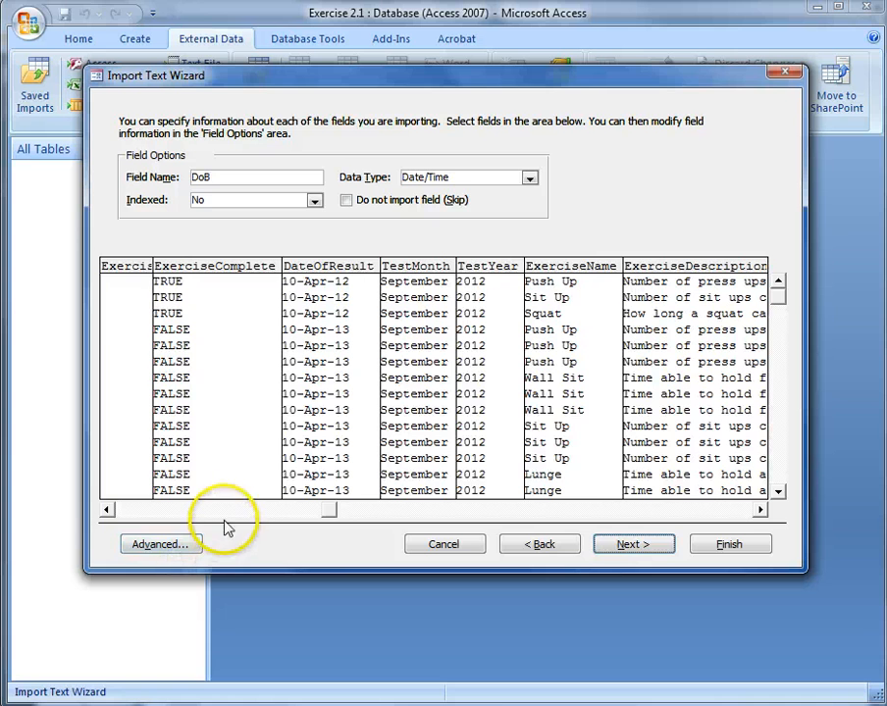
click(227, 496)
click(199, 511)
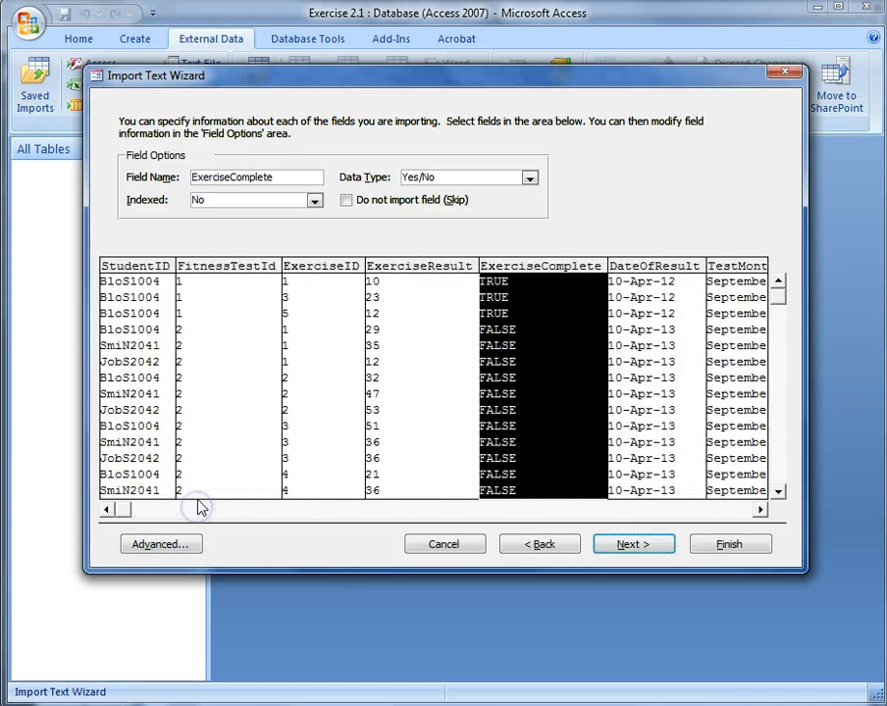
click(393, 356)
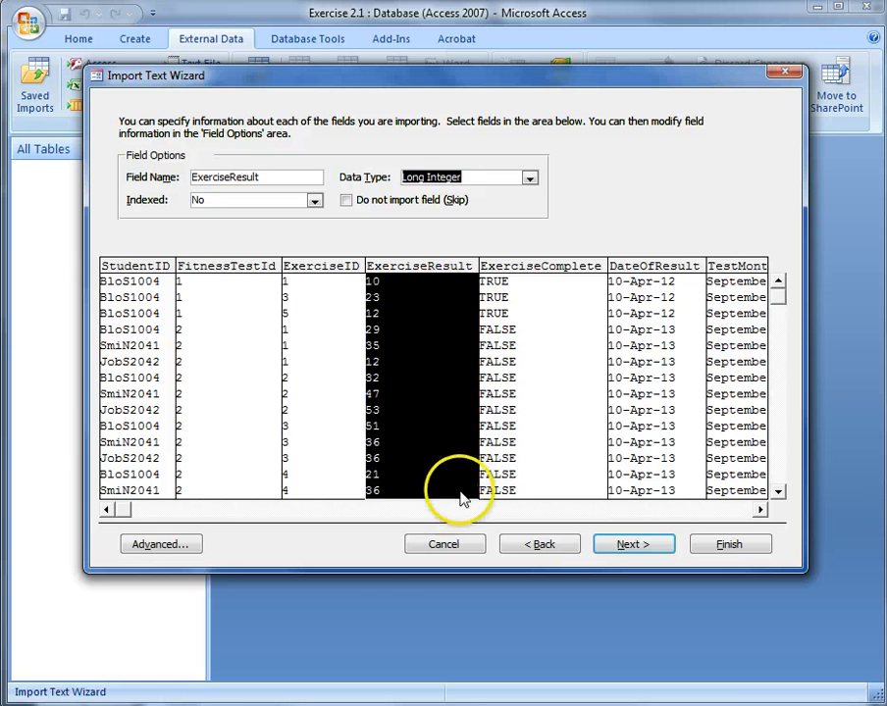
click(530, 177)
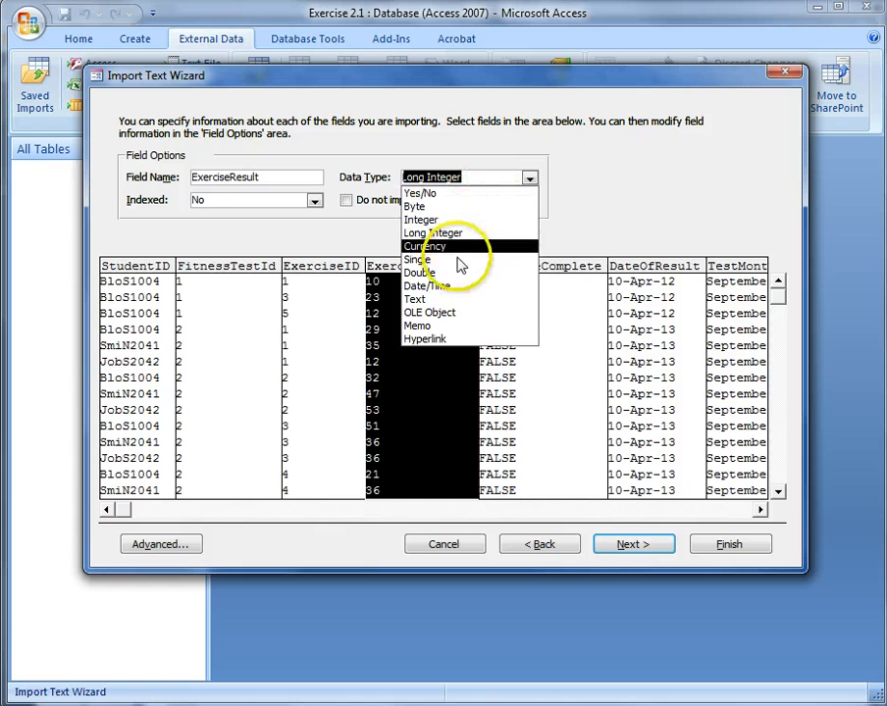
click(422, 272)
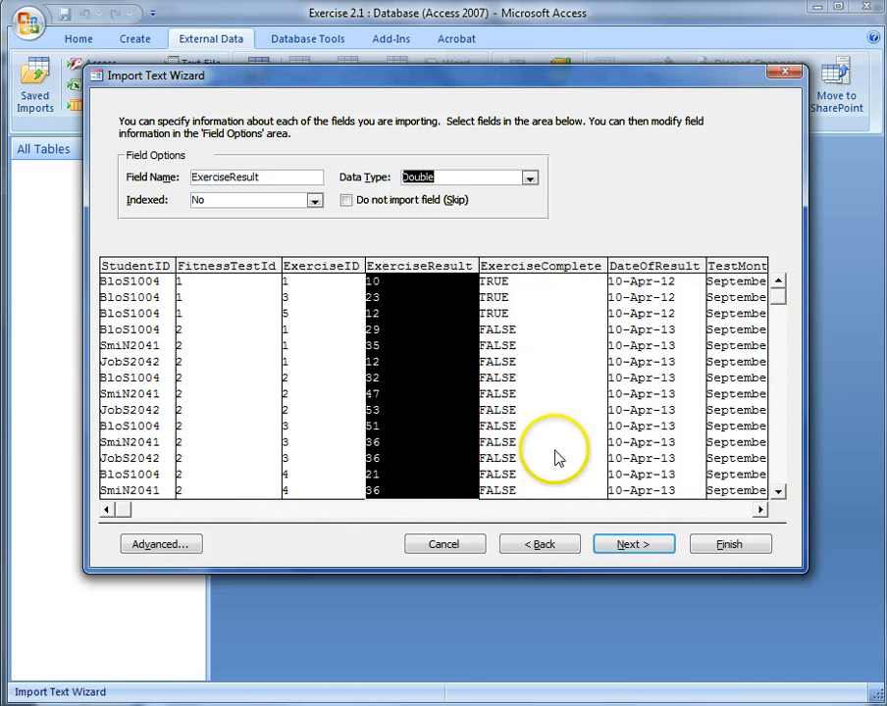
Recheck the data types of the ExerciseComplete and ExerciseResult fields
click(520, 367)
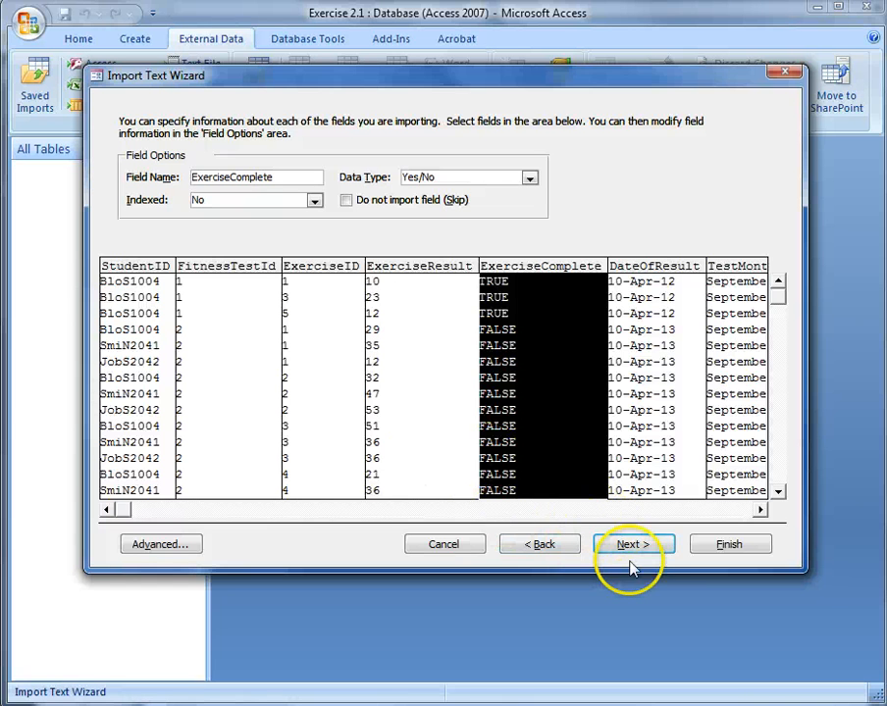
click(385, 361)
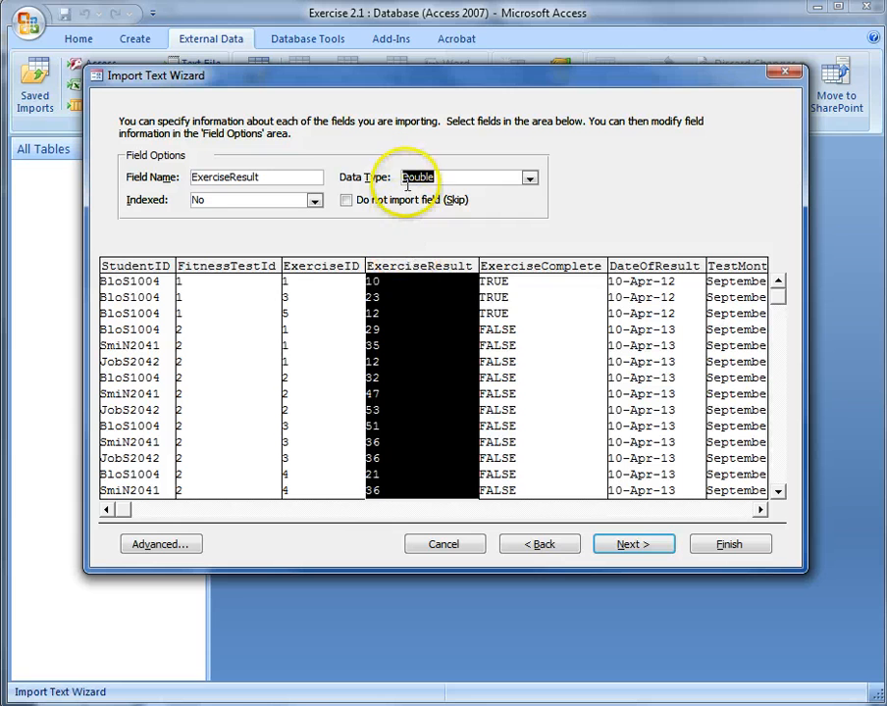
click(498, 351)
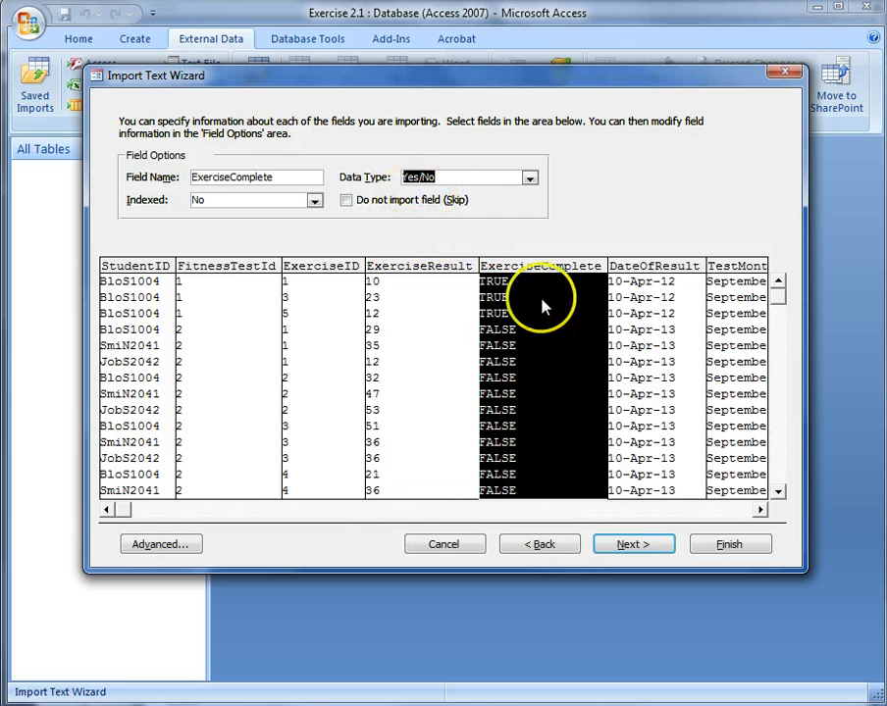
Finish importing the data into the AllData table with no primary key, without saving the import steps
click(632, 545)
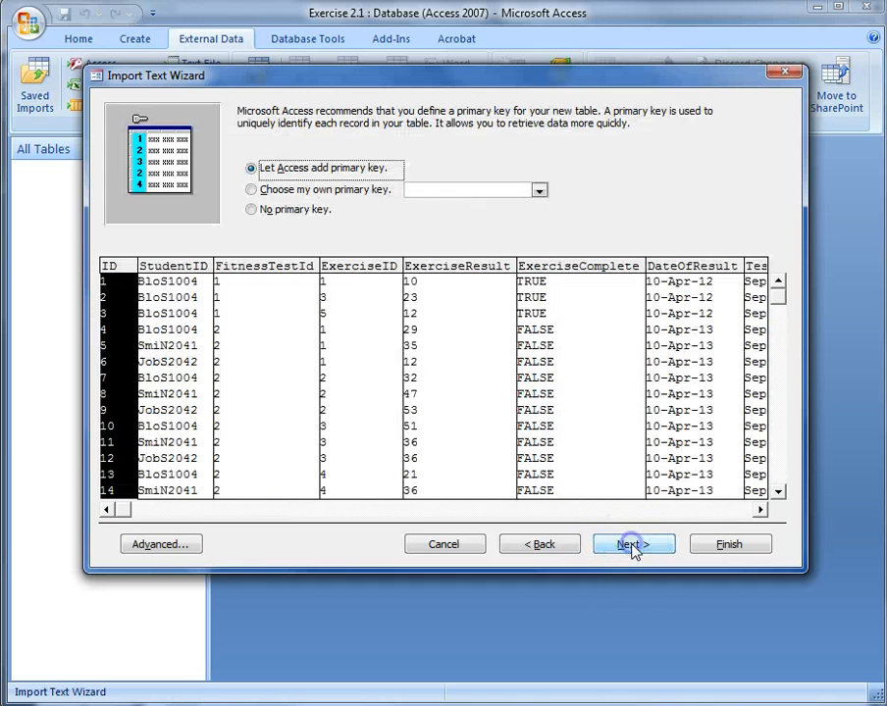
click(252, 210)
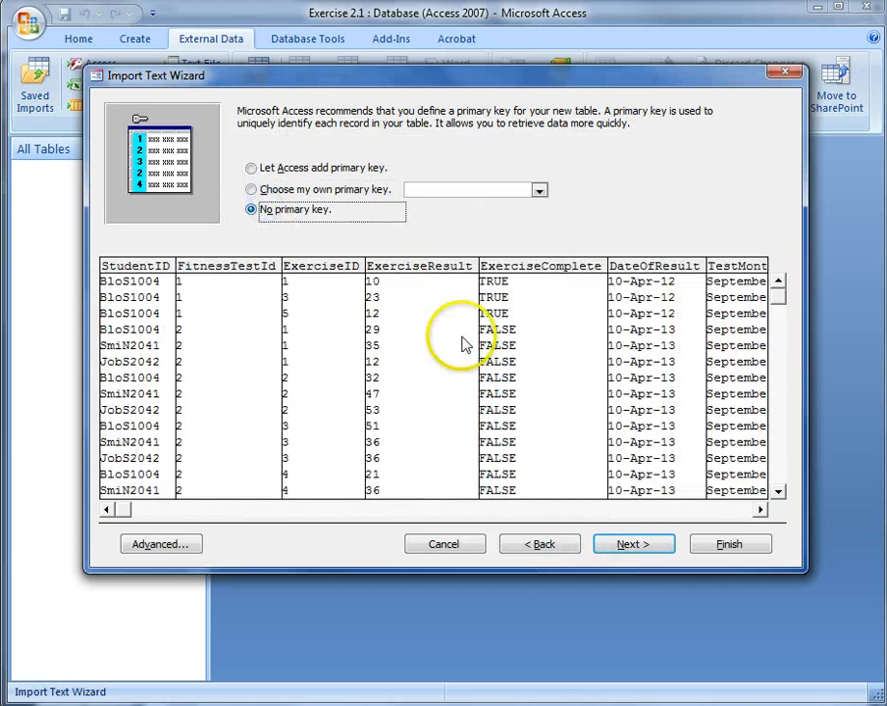
click(633, 545)
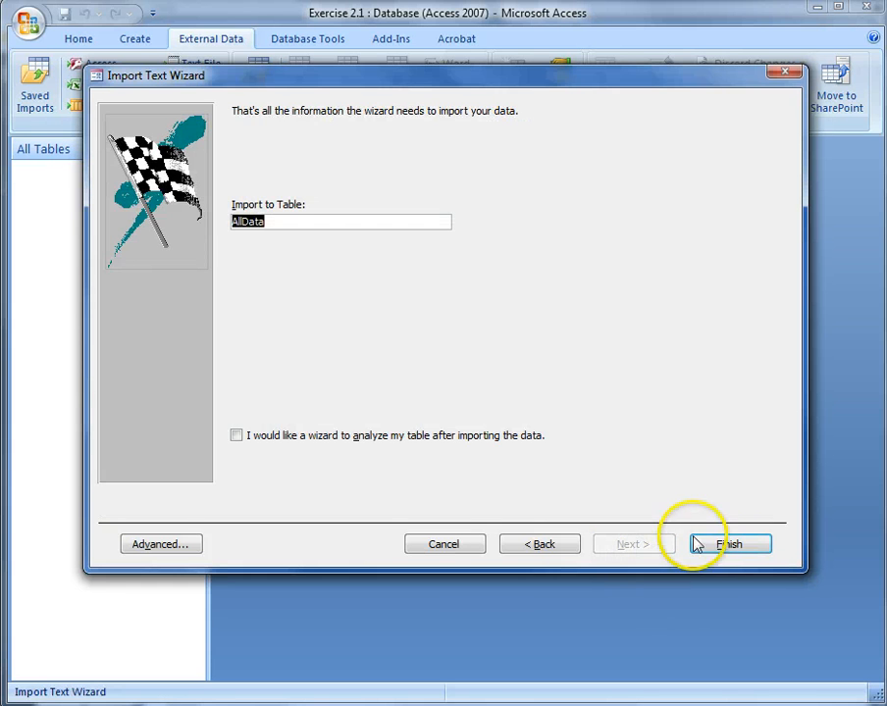
click(731, 545)
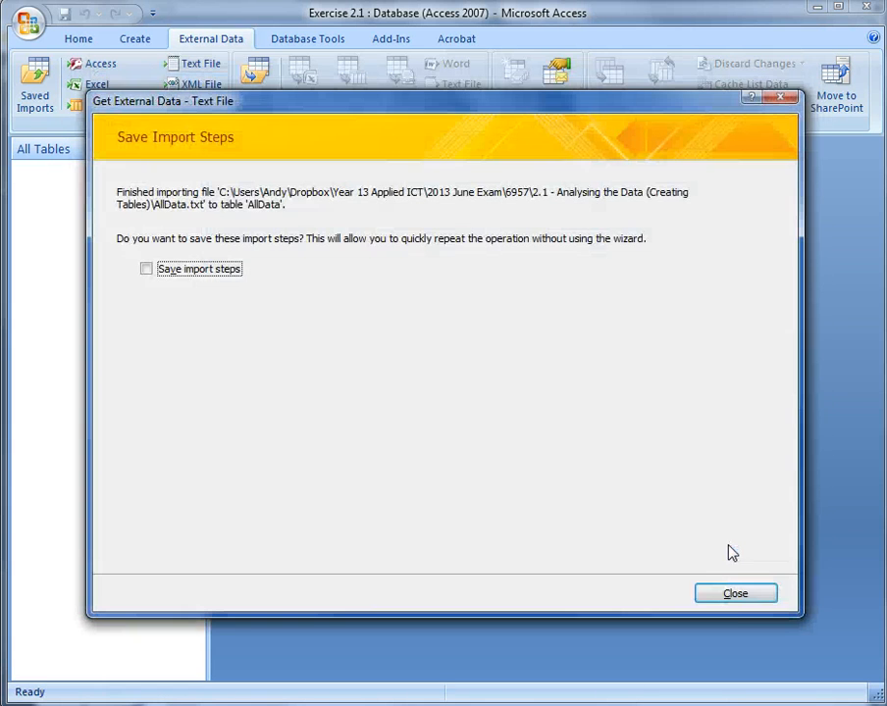
click(735, 593)
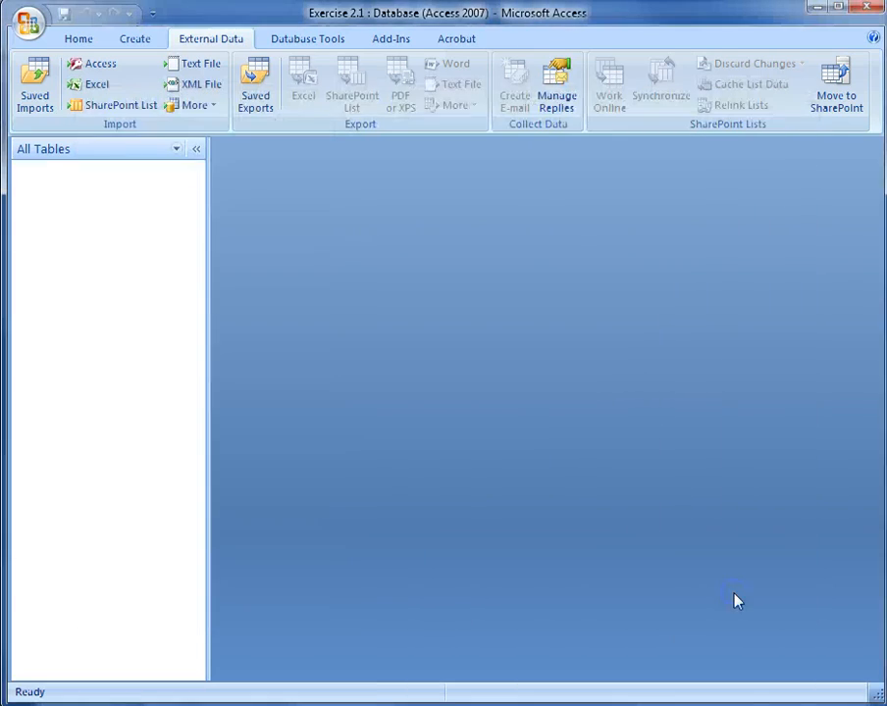
click(702, 590)
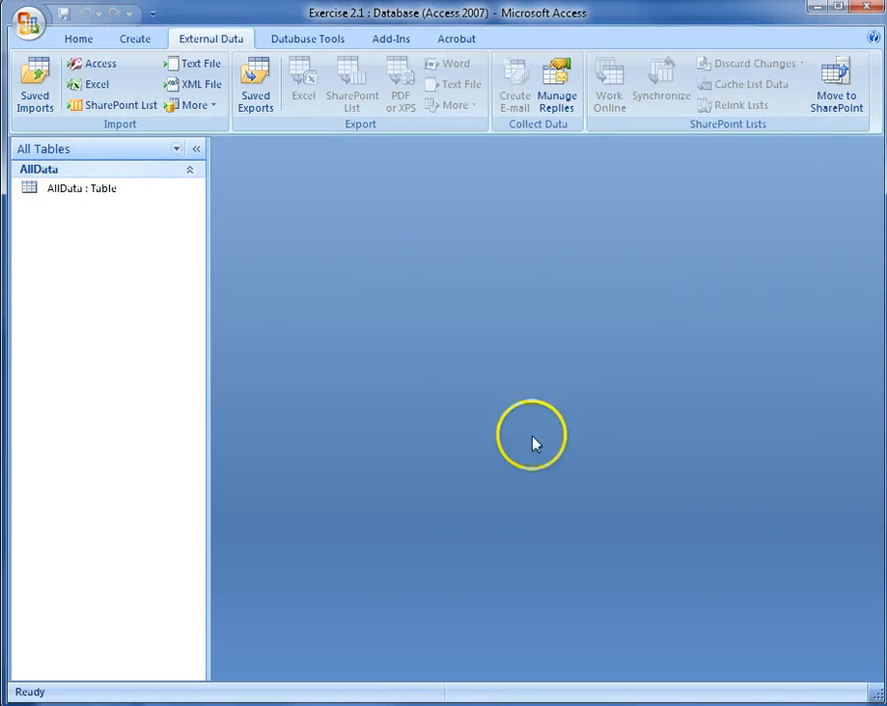
Open the AllData table, review its imported records and ExerciseComplete values, and close it
double_click(88, 188)
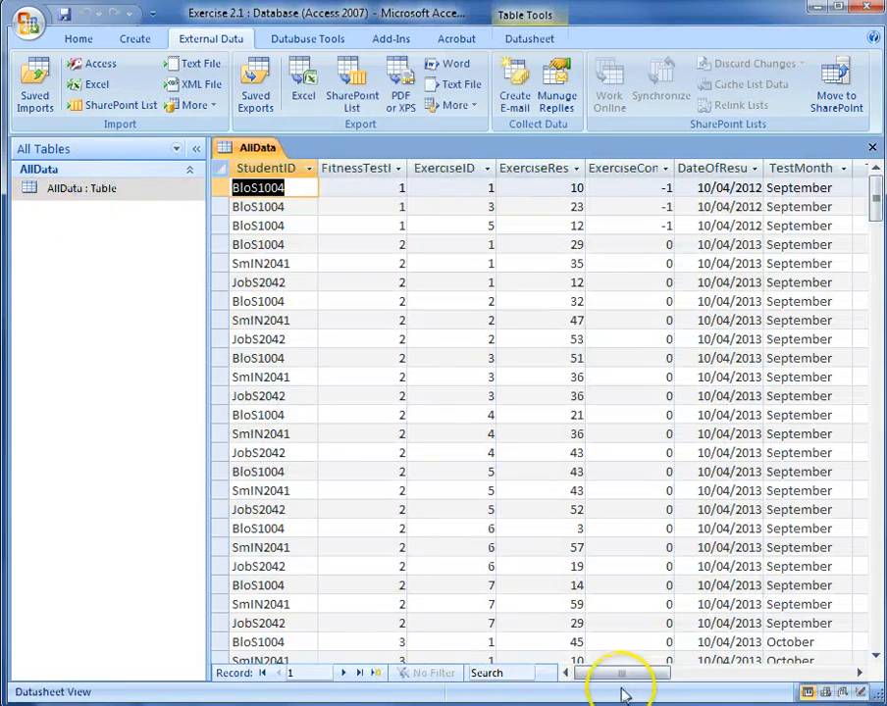
drag(621, 677, 775, 675)
drag(807, 677, 618, 690)
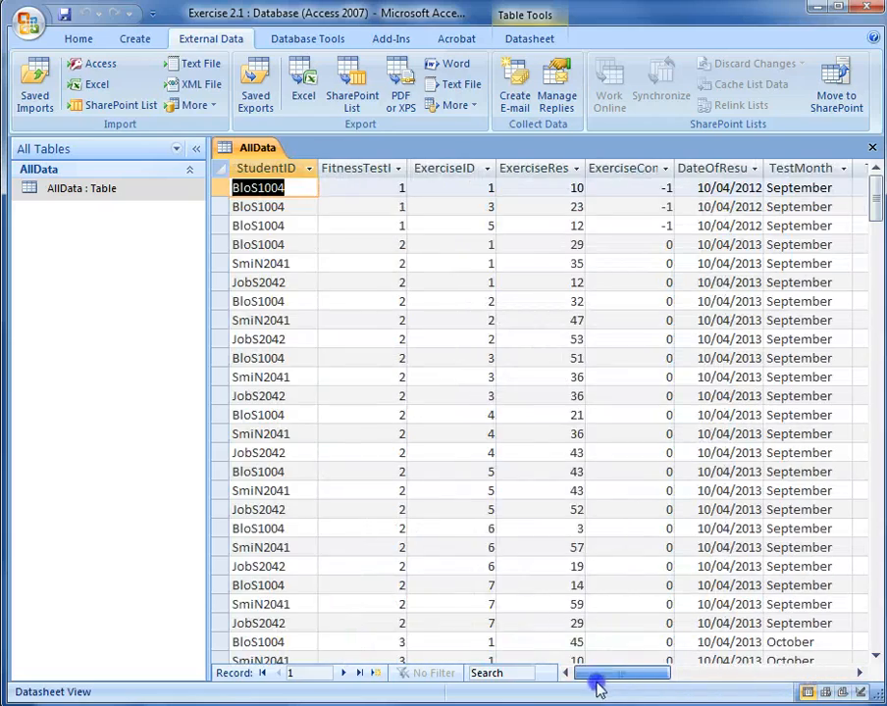
scroll(377, 355, down, 20)
scroll(507, 427, up, 6)
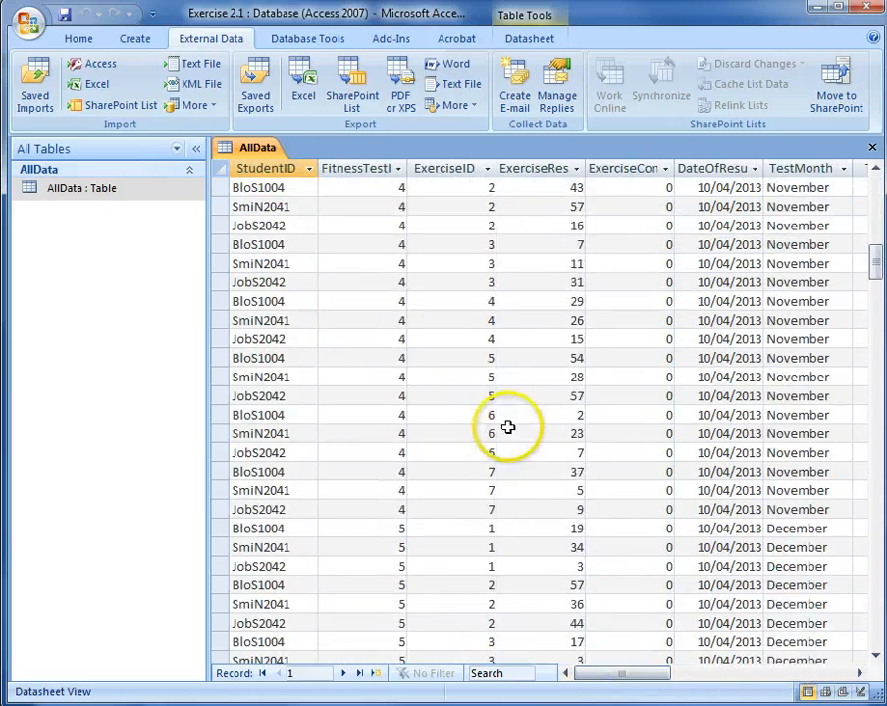
scroll(507, 427, up, 16)
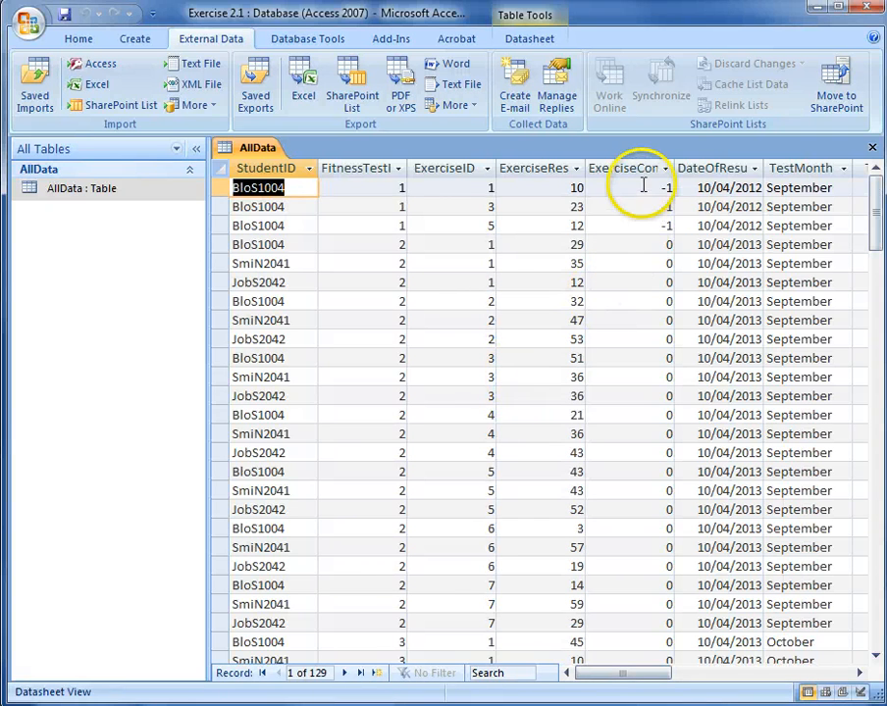
click(643, 187)
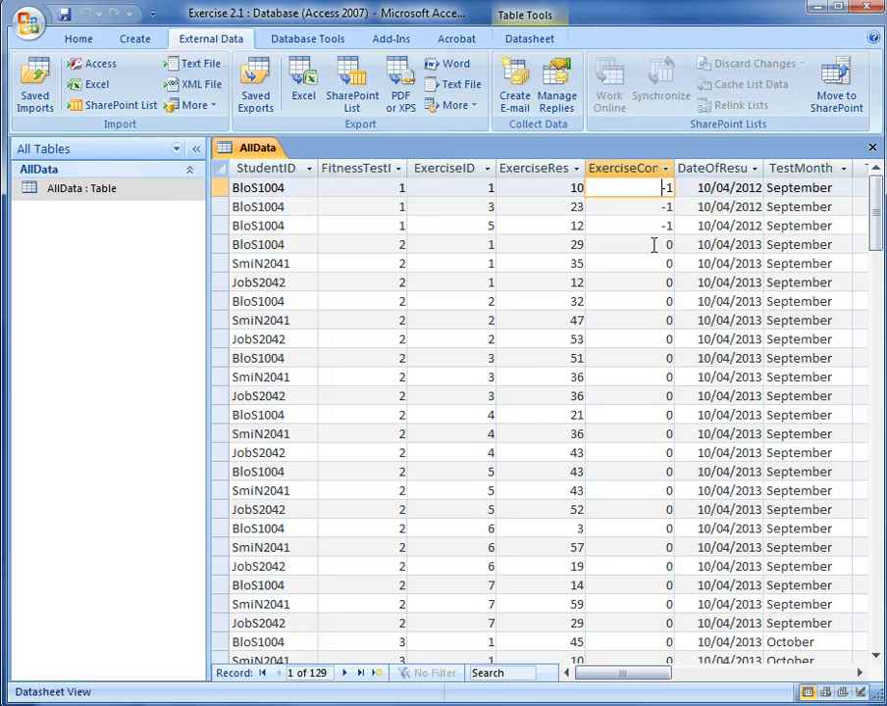
click(872, 148)
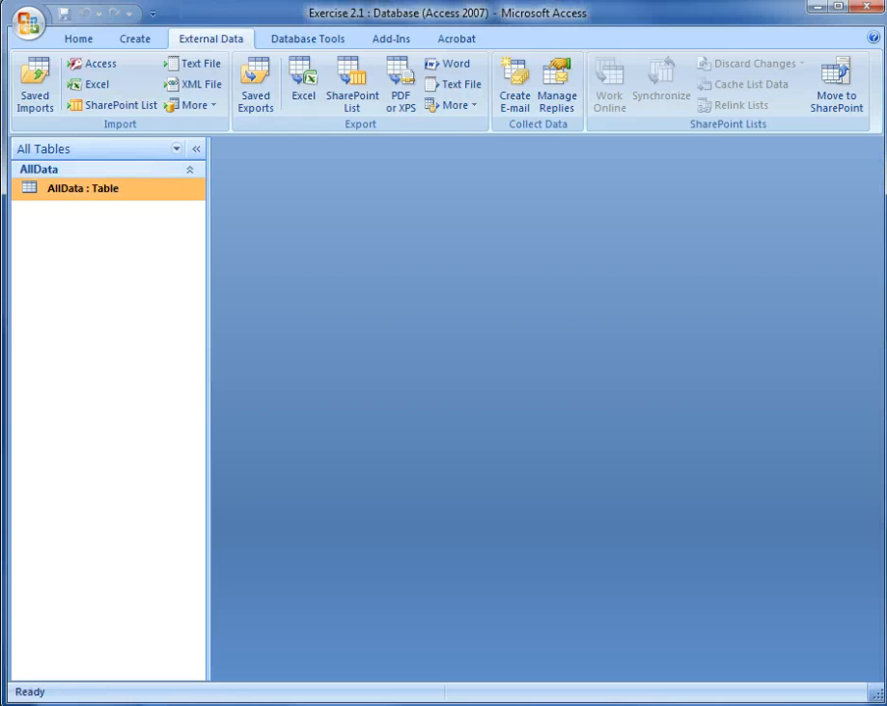
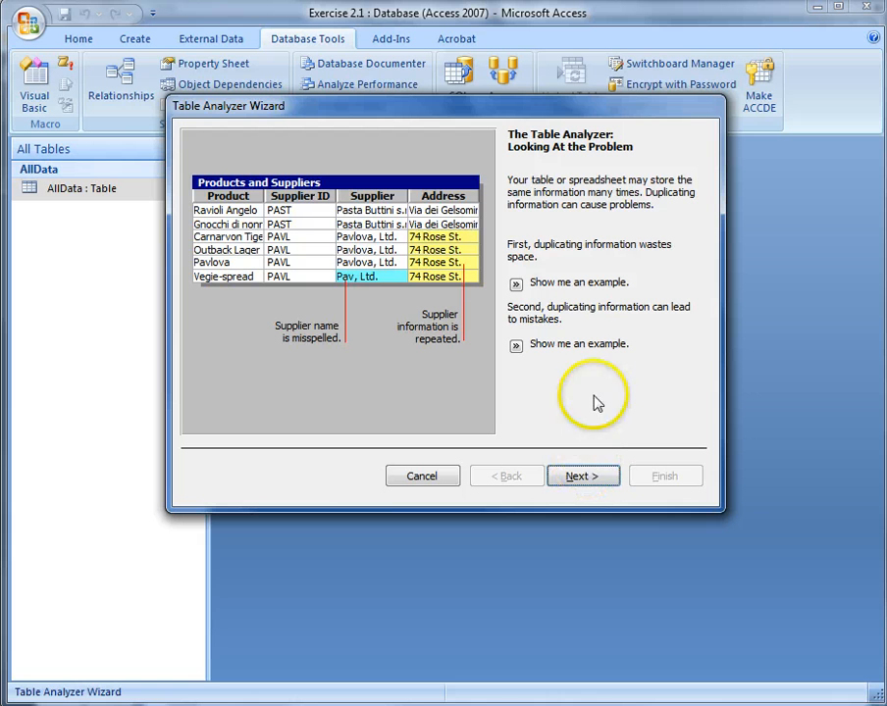
Choose AllData as the table to split in the Table Analyzer Wizard and opt to decide the field placement manually
click(586, 477)
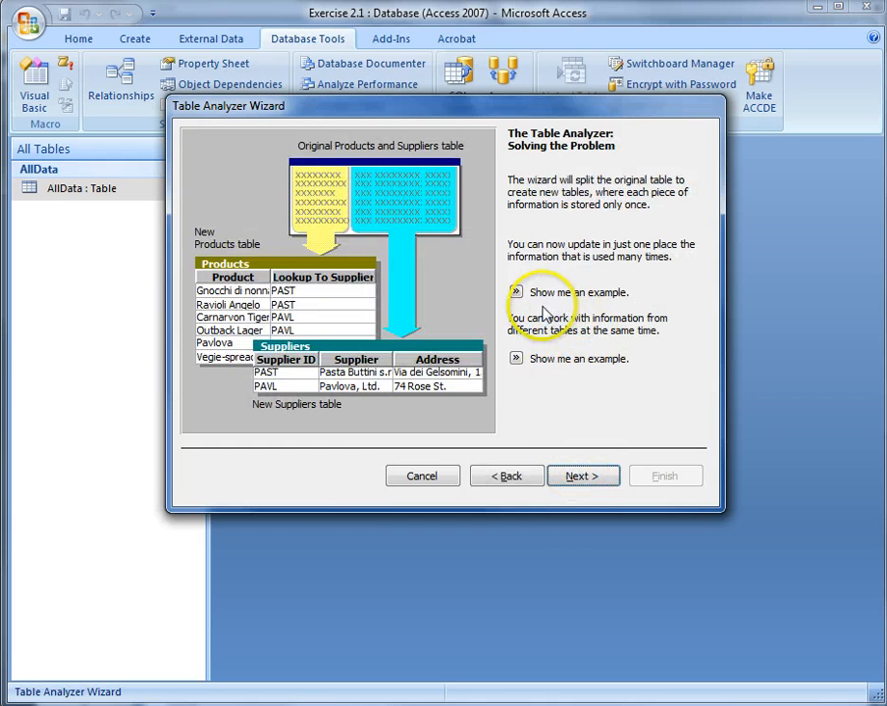
click(583, 479)
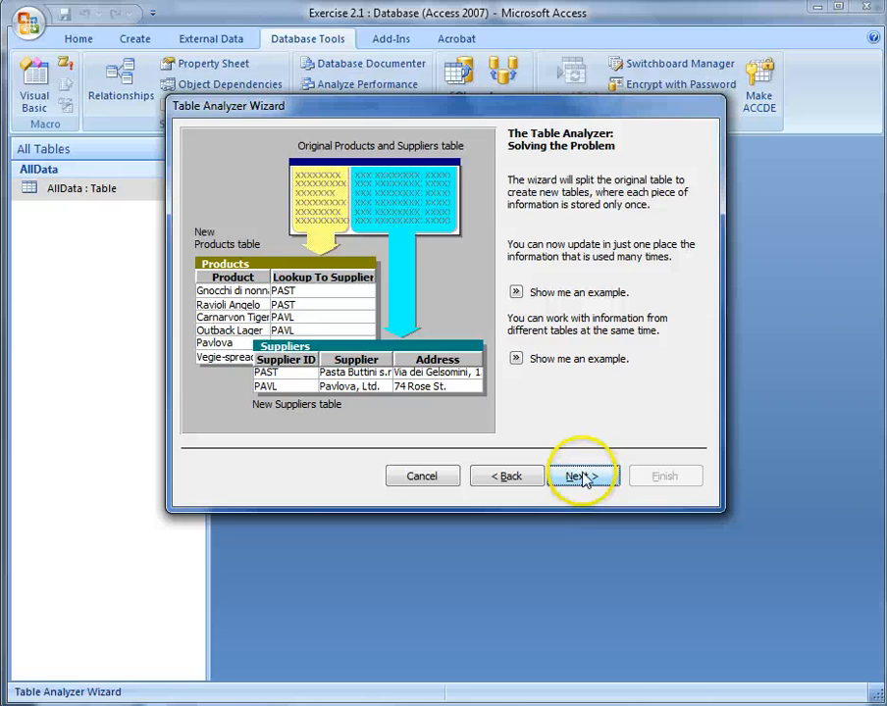
click(457, 241)
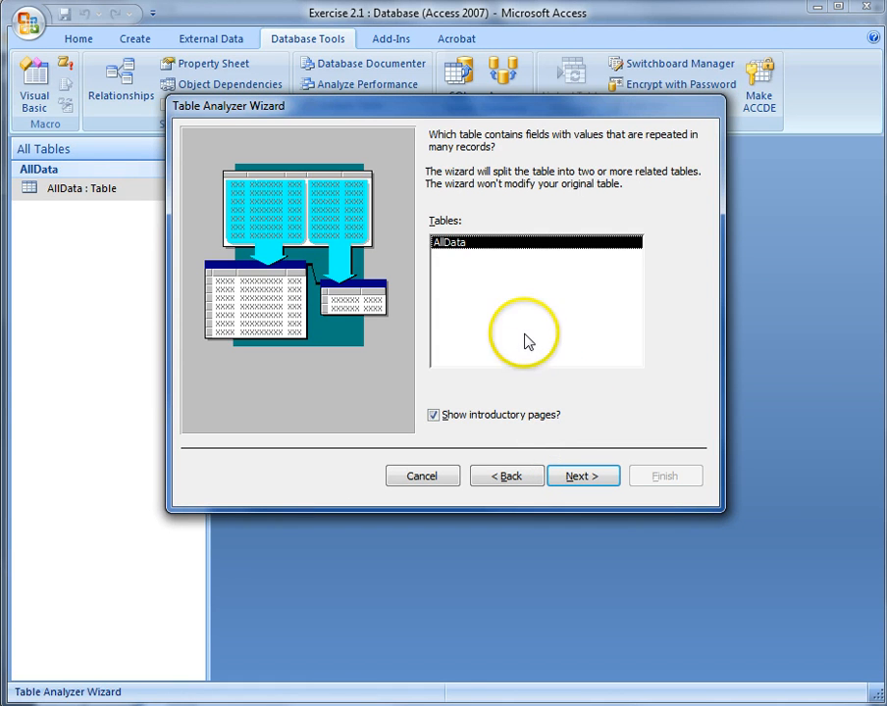
click(578, 480)
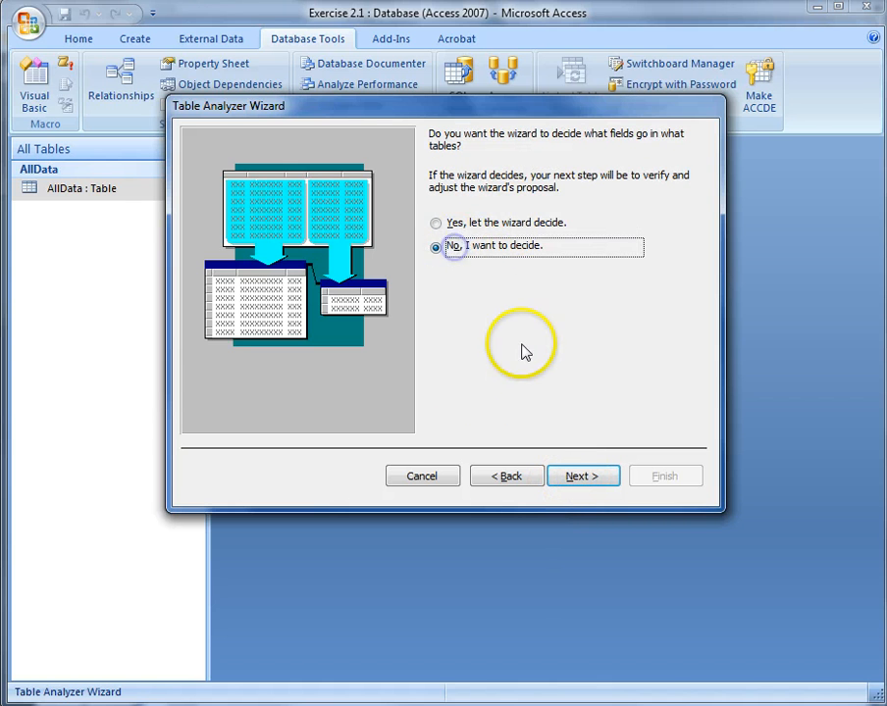
click(581, 477)
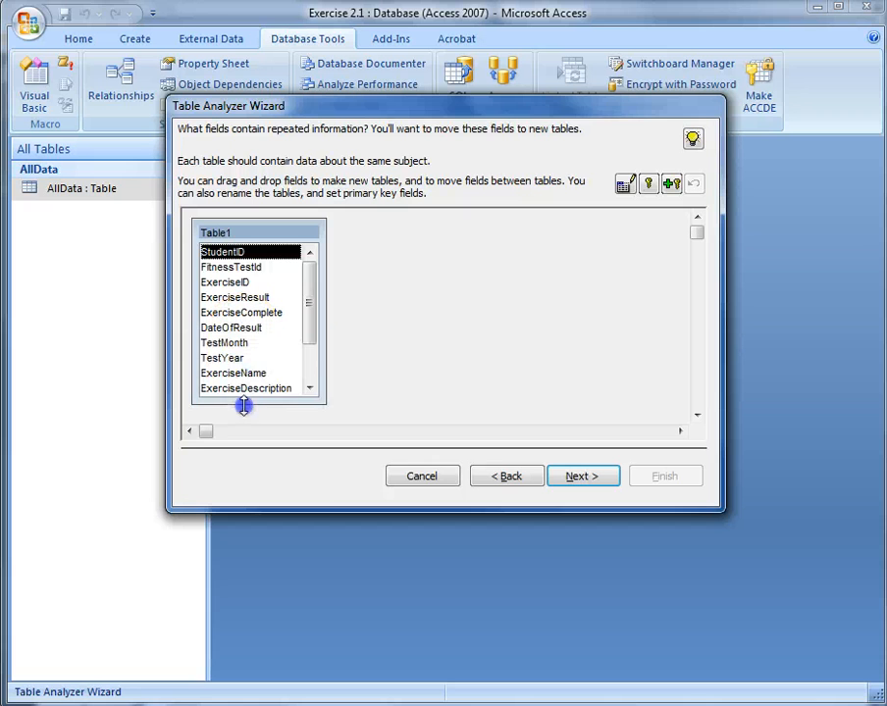
Split StudentID, FirstName, Surname and DoB out of Table1 into a new table named Students
drag(244, 406, 240, 421)
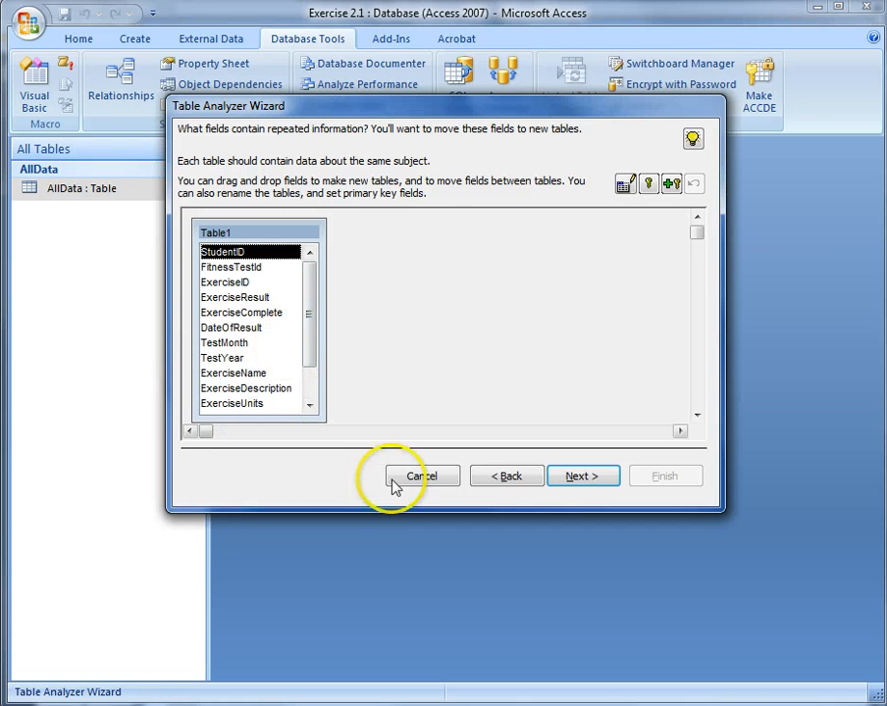
drag(384, 476, 343, 530)
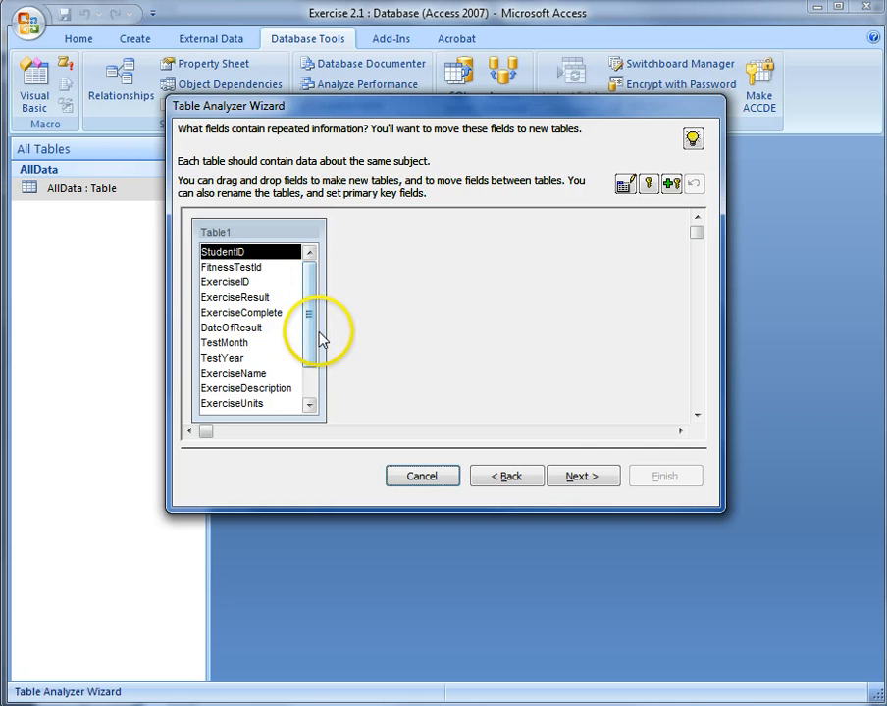
drag(307, 297, 290, 345)
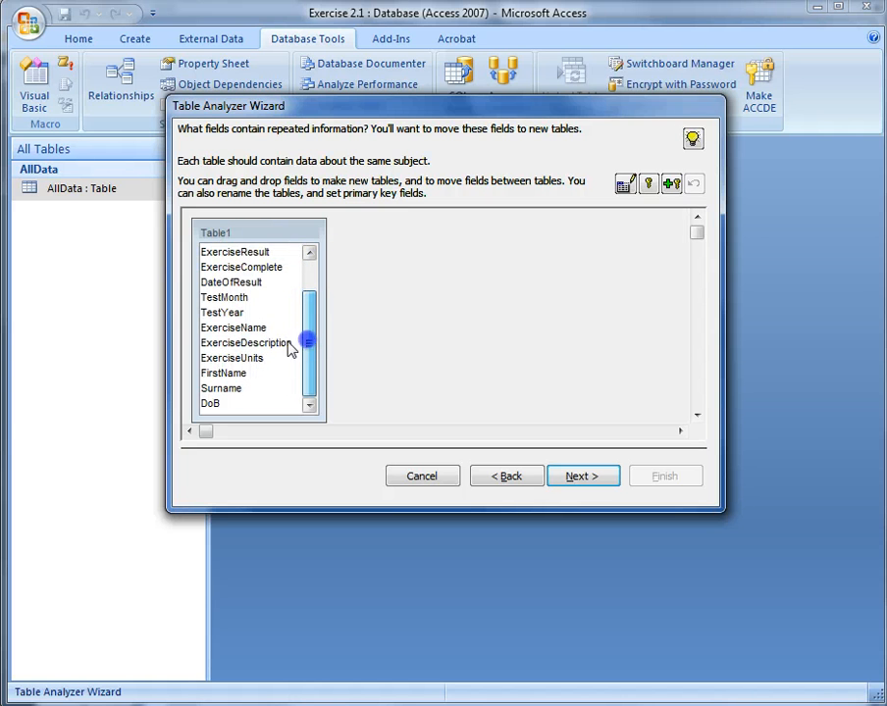
click(224, 377)
shift+click(225, 391)
shift+click(218, 404)
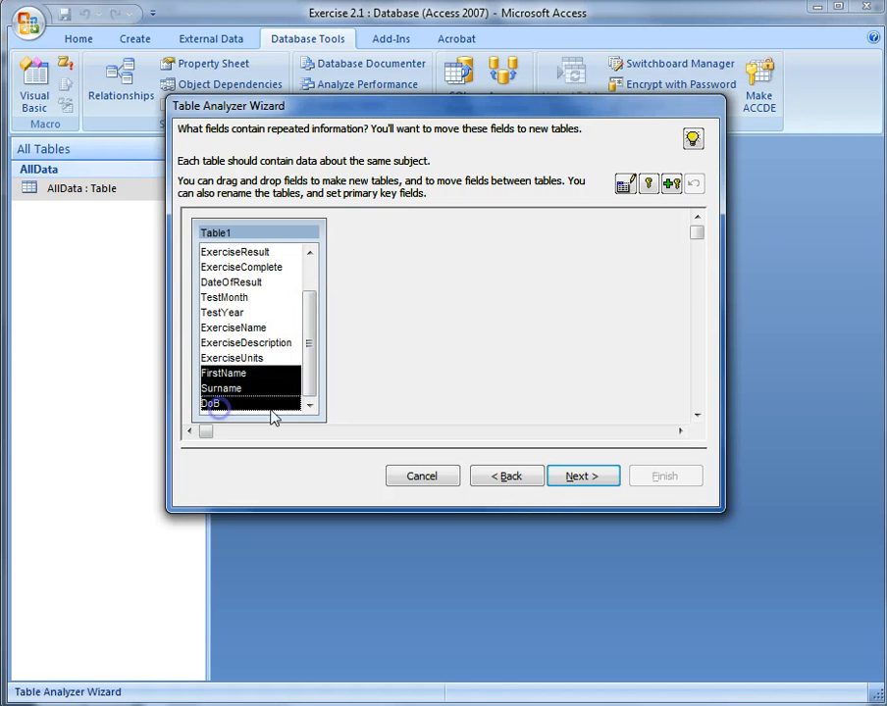
drag(311, 364, 295, 442)
drag(235, 376, 235, 375)
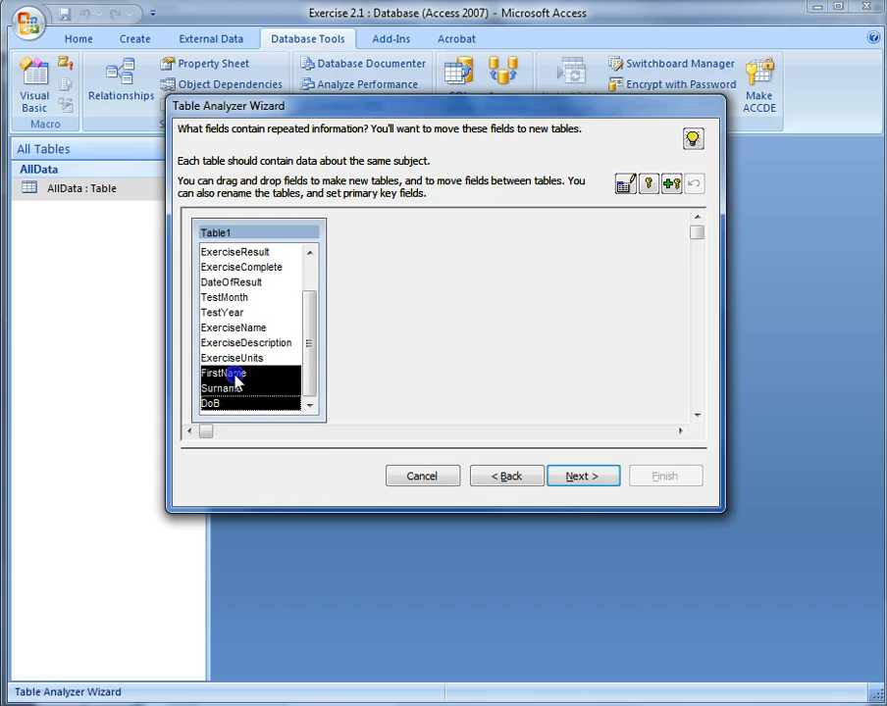
drag(589, 286, 623, 286)
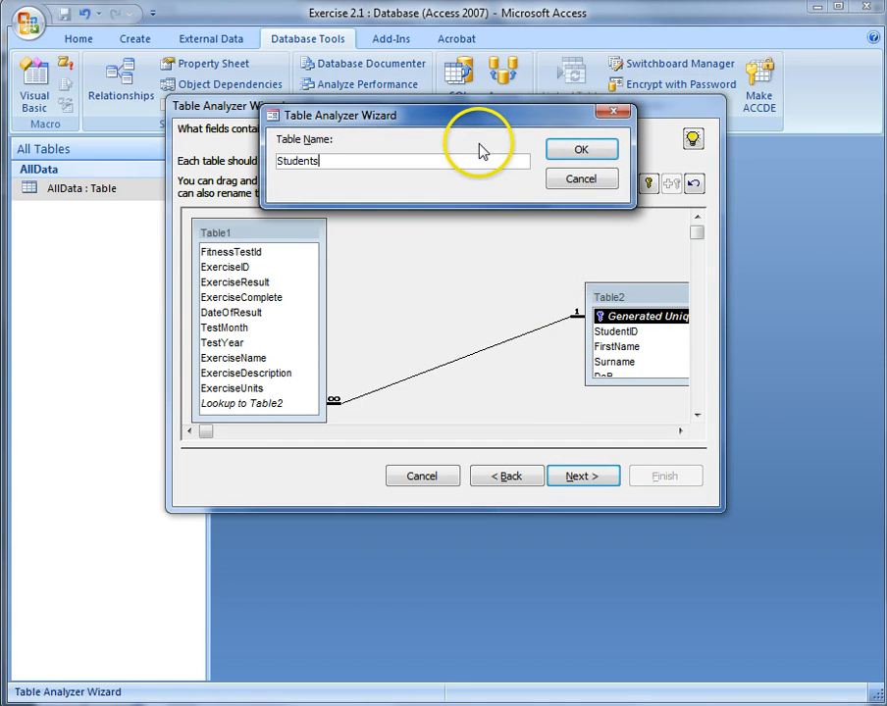
key(Return)
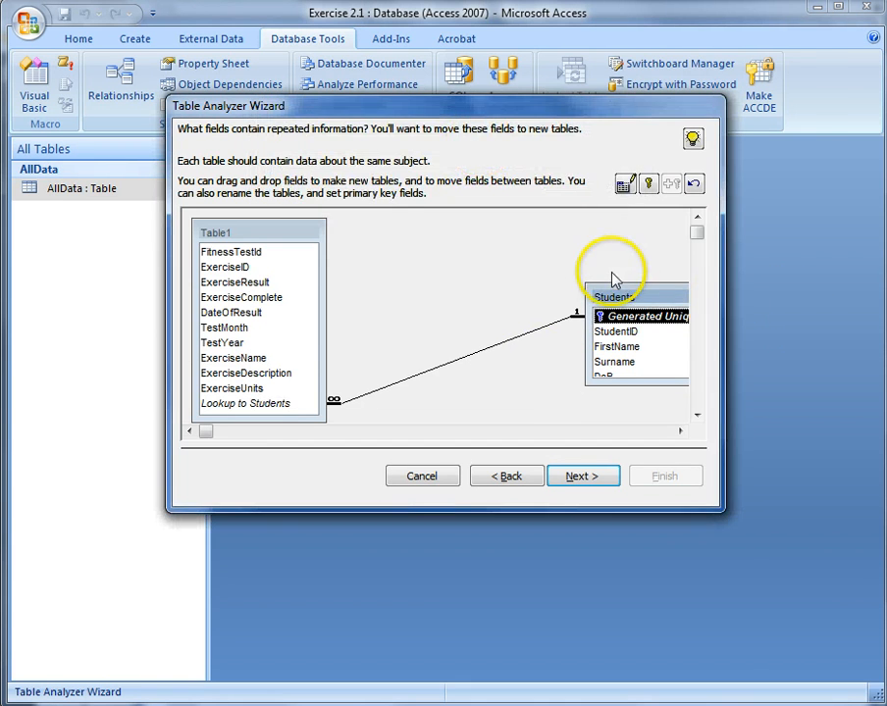
Make StudentID the primary key of the Students table and reposition the table clear of Table1
drag(618, 296, 588, 238)
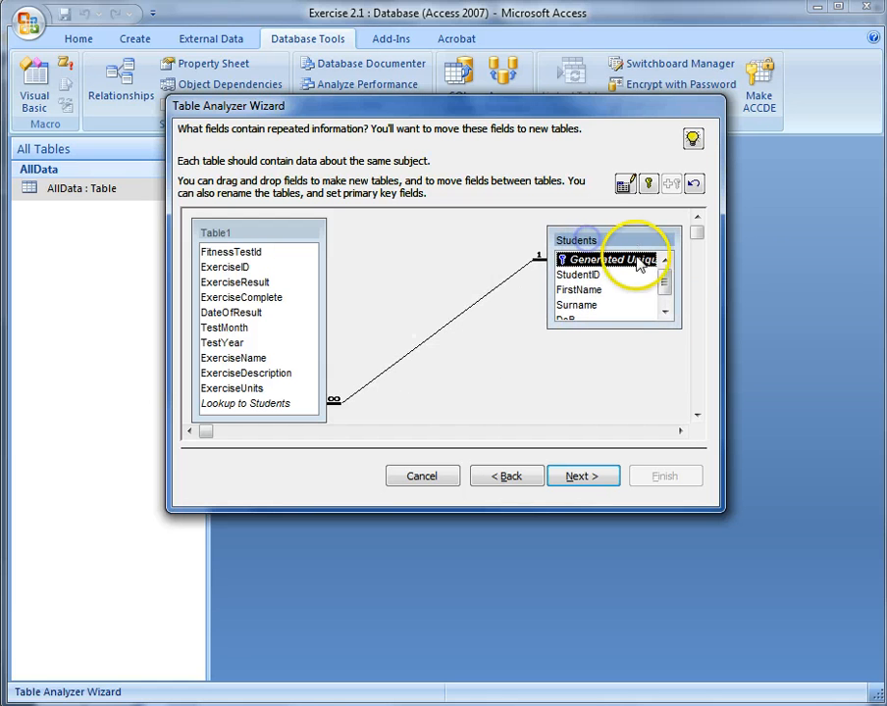
click(585, 276)
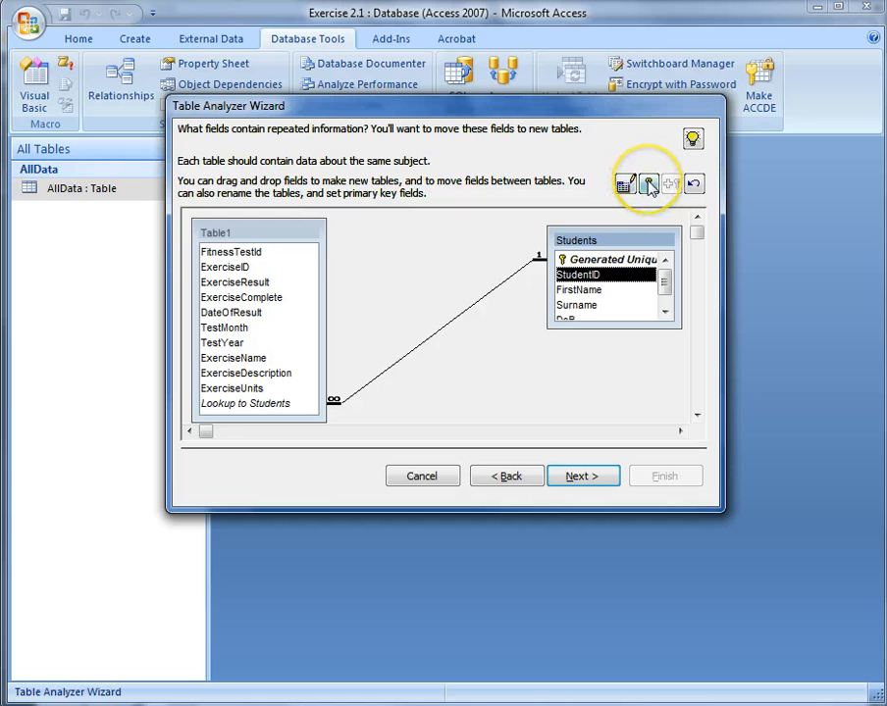
click(649, 186)
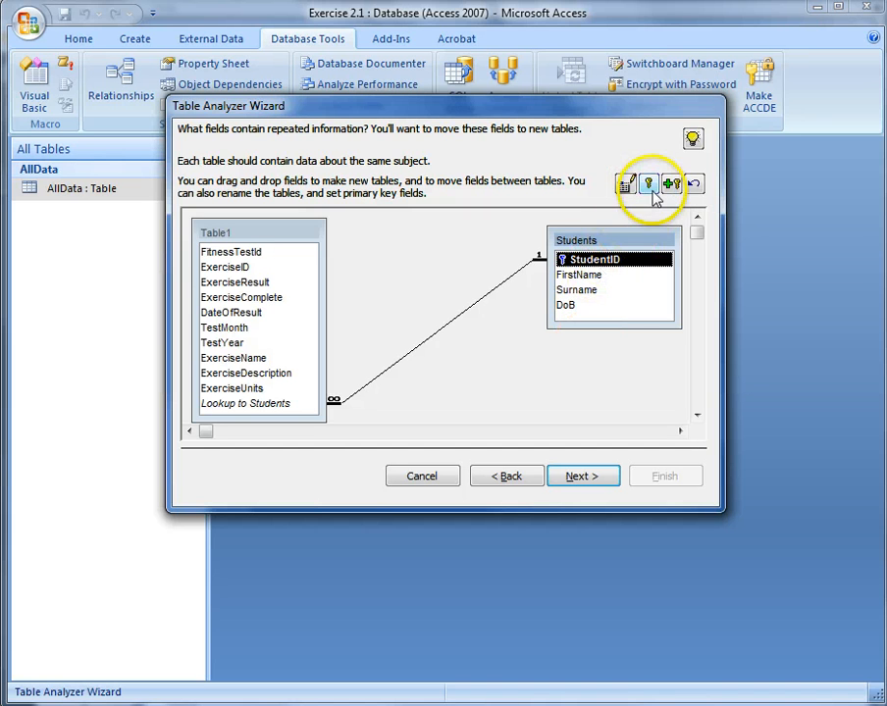
drag(616, 241, 617, 228)
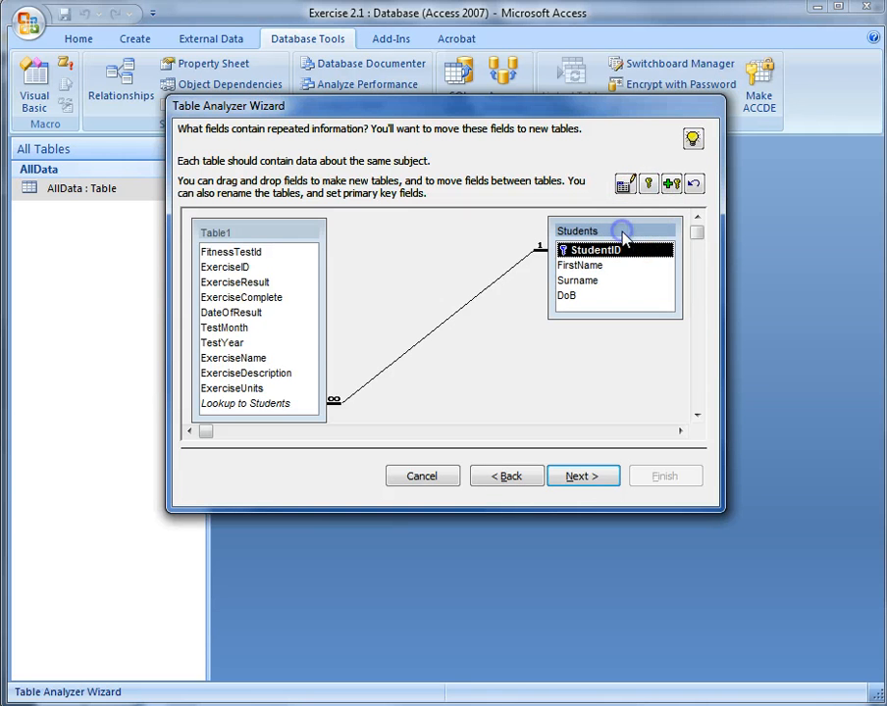
click(277, 374)
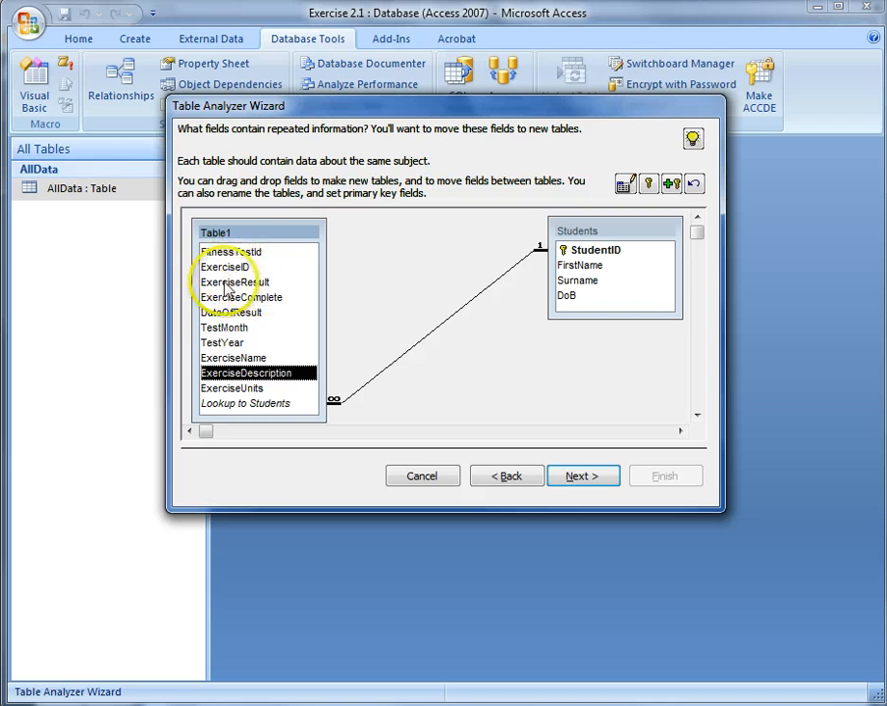
click(230, 267)
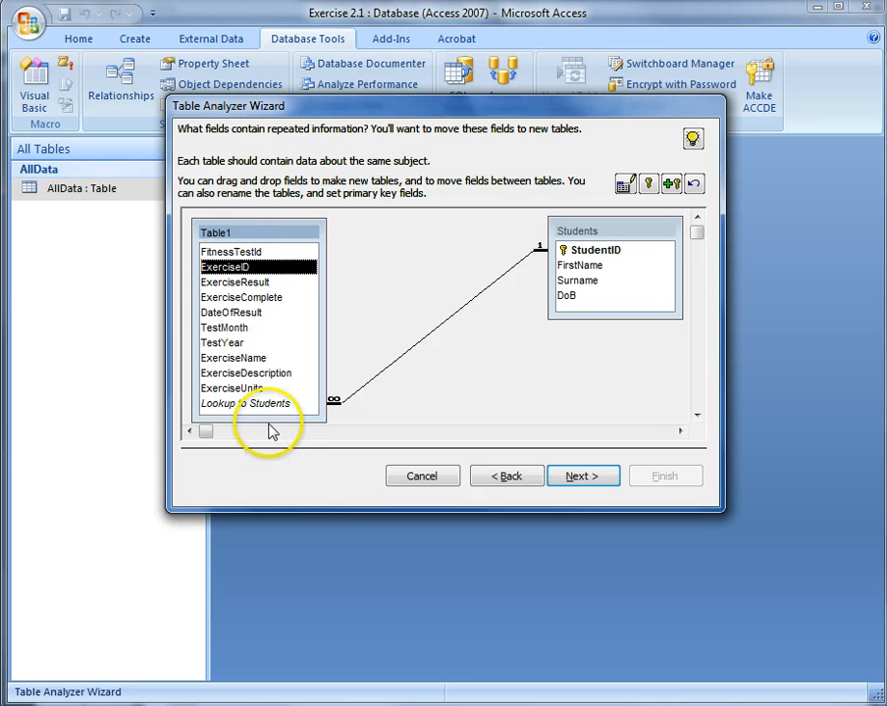
ctrl+click(236, 283)
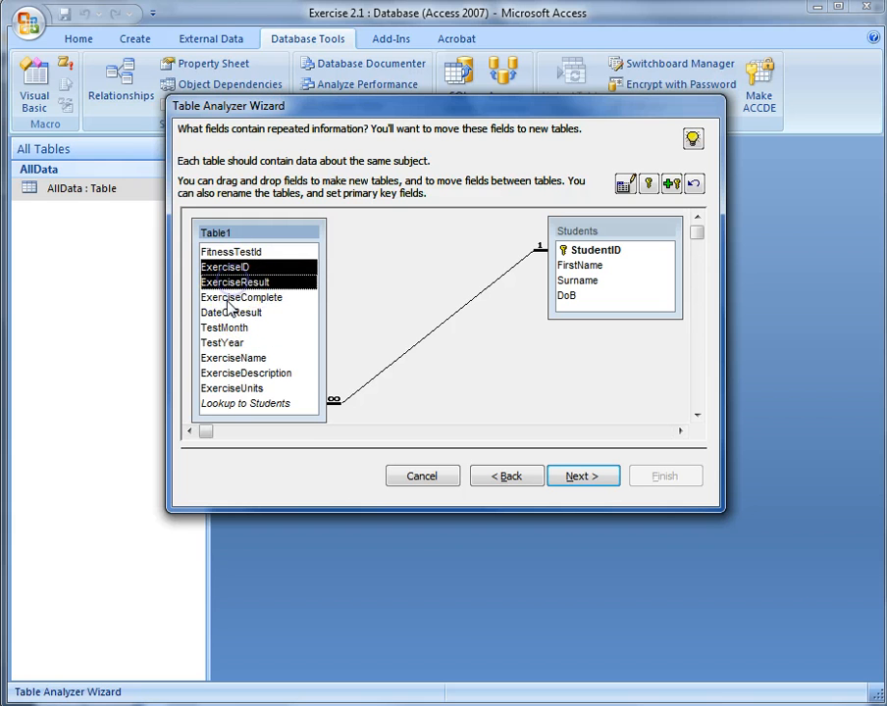
ctrl+click(227, 297)
click(227, 373)
click(235, 283)
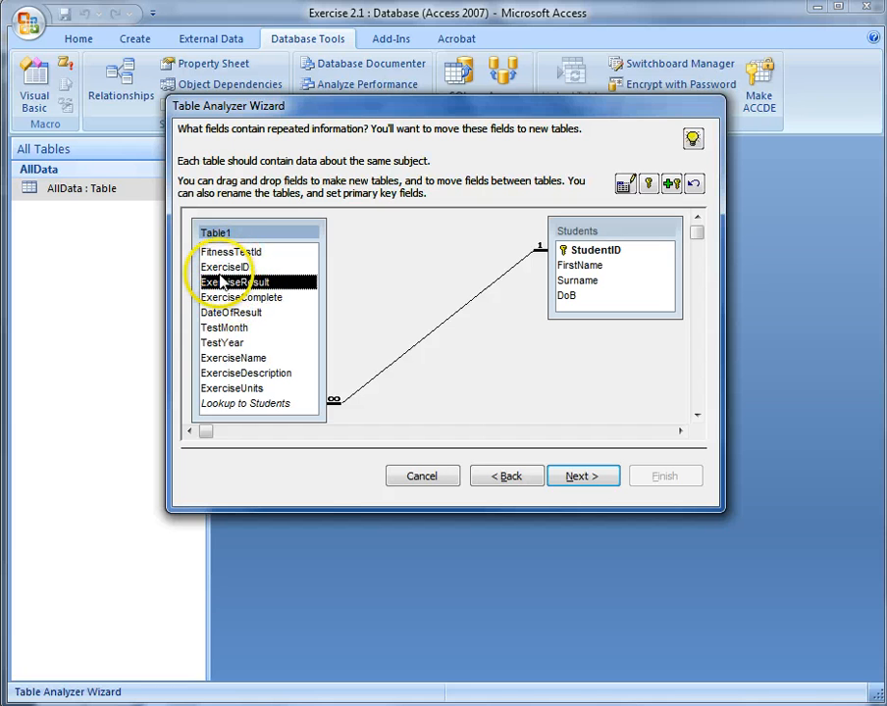
Split ExerciseID, ExerciseName, ExerciseDescription and ExerciseUnits out of Table1 into a new table named Exercises
click(222, 268)
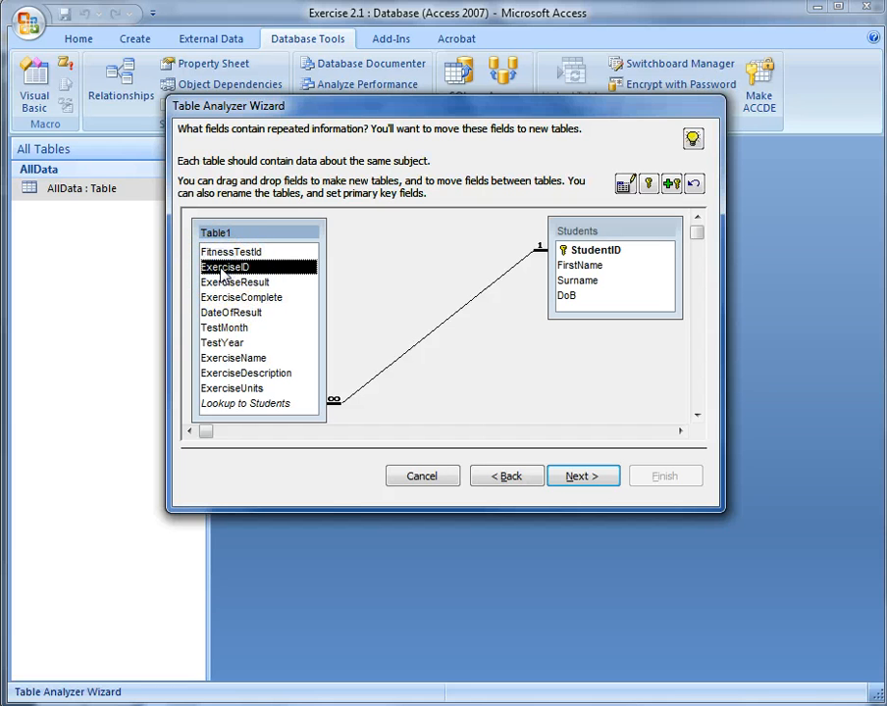
ctrl+click(241, 358)
ctrl+click(231, 373)
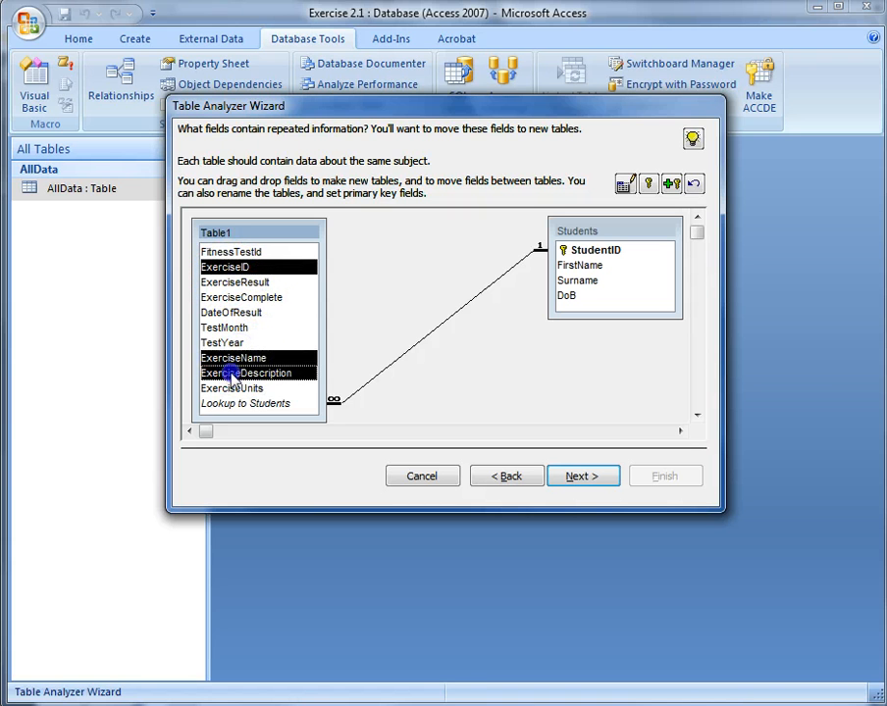
ctrl+click(230, 390)
drag(225, 358, 226, 359)
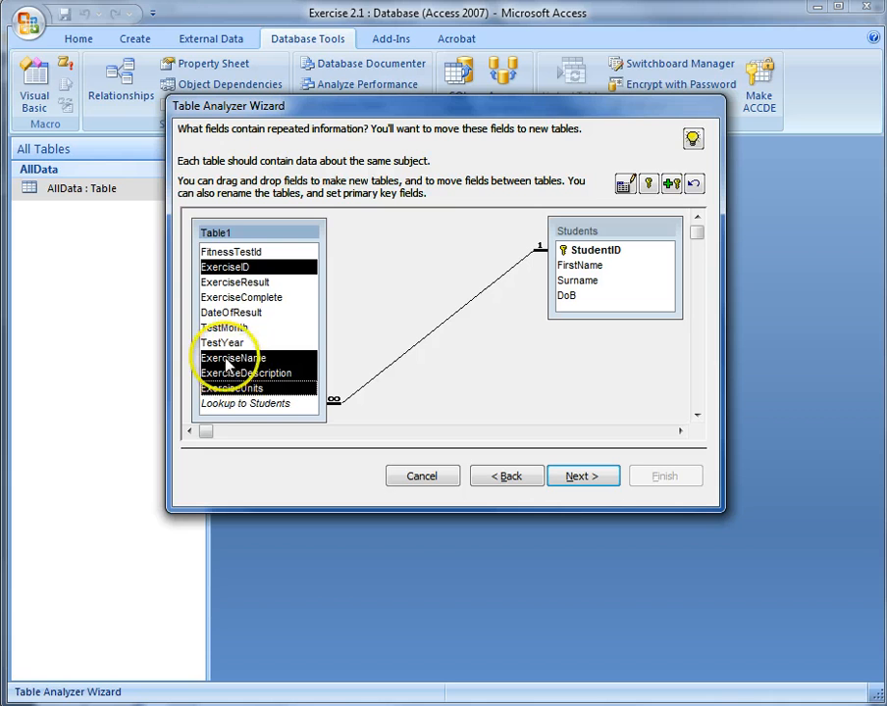
drag(545, 362, 540, 367)
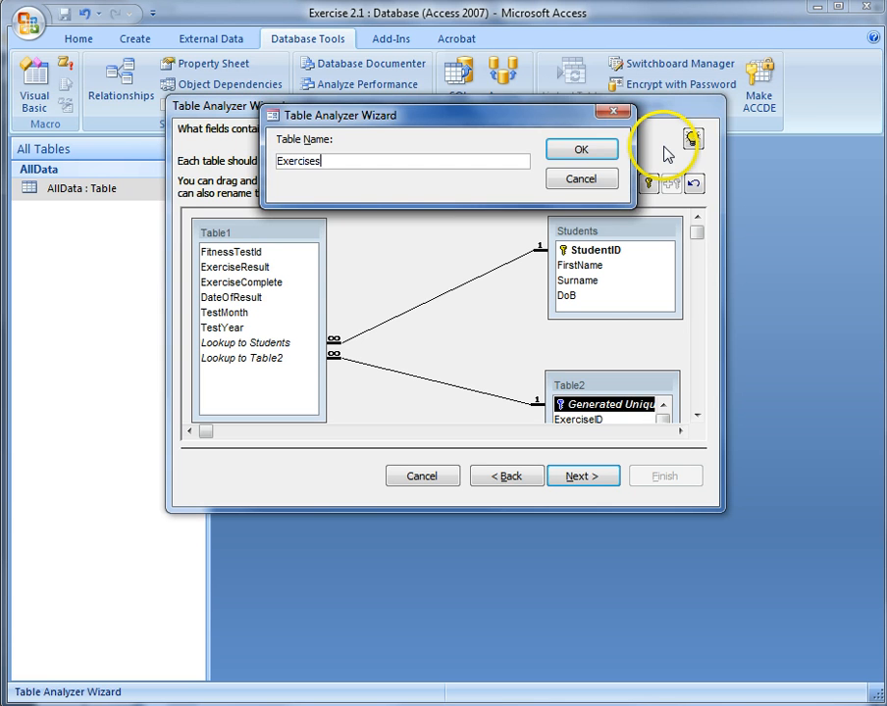
text(Exercises)
key(Return)
Place the Exercises table between Table1 and Students and make ExerciseID its primary key
drag(563, 384, 402, 237)
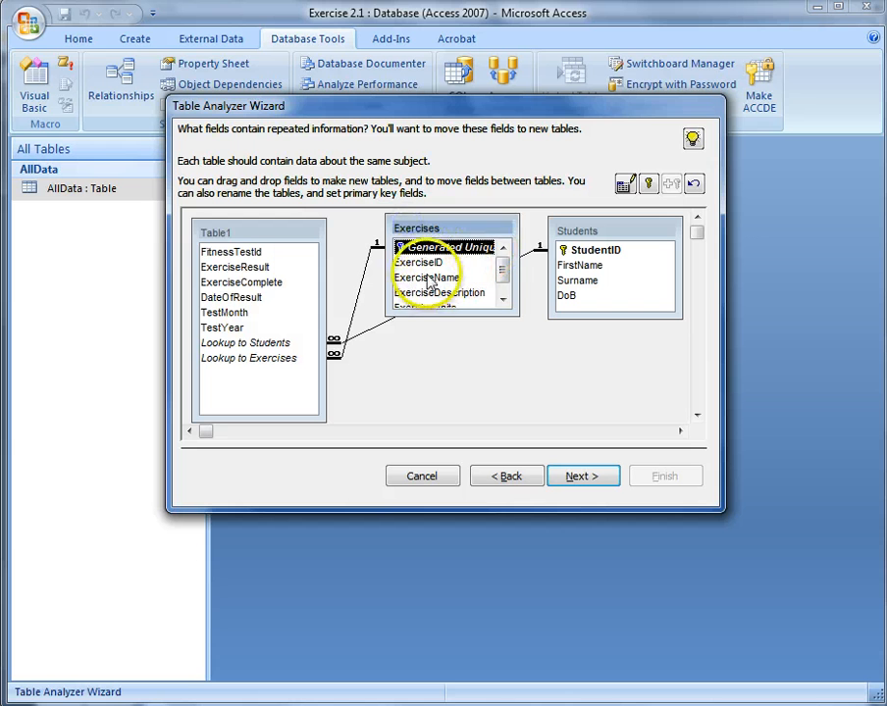
click(420, 261)
click(648, 184)
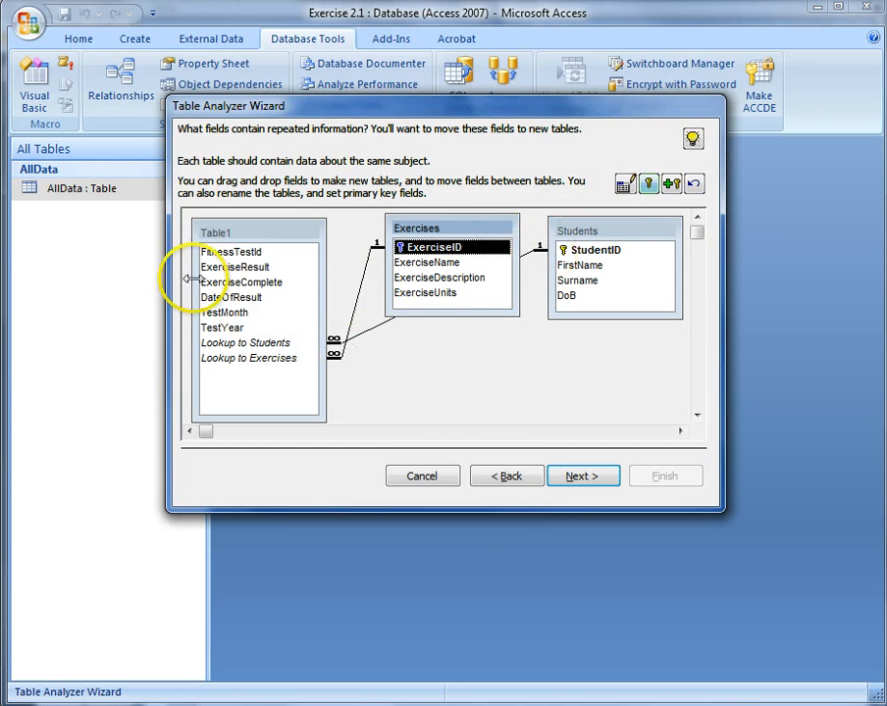
Split FitnessTestId, TestMonth and TestYear out of Table1 into a new table named MonthlyFitnessTests
click(213, 252)
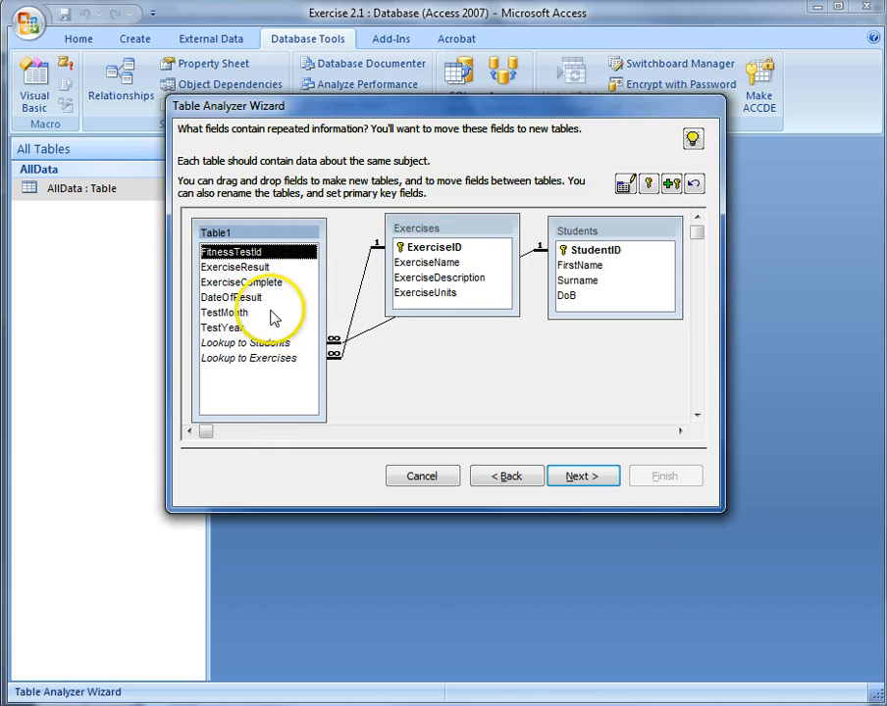
shift+click(216, 314)
click(227, 253)
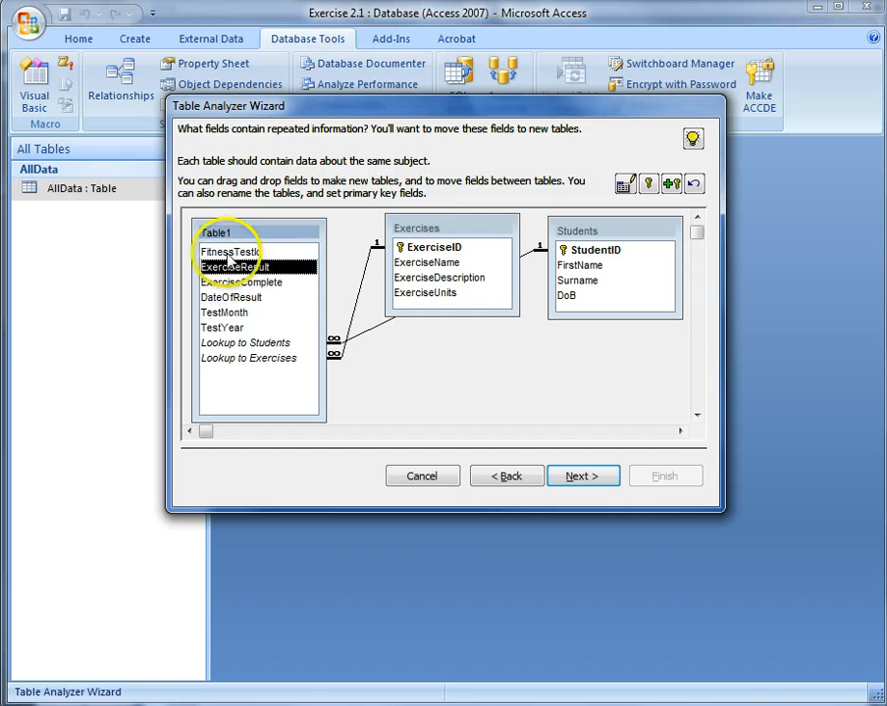
ctrl+click(215, 312)
ctrl+click(222, 328)
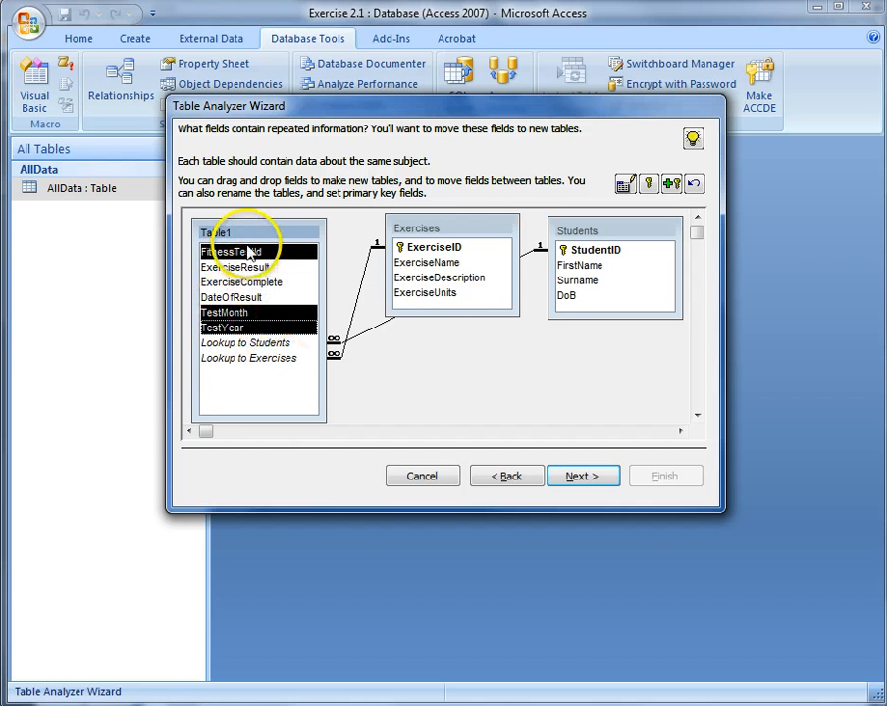
drag(250, 253, 500, 349)
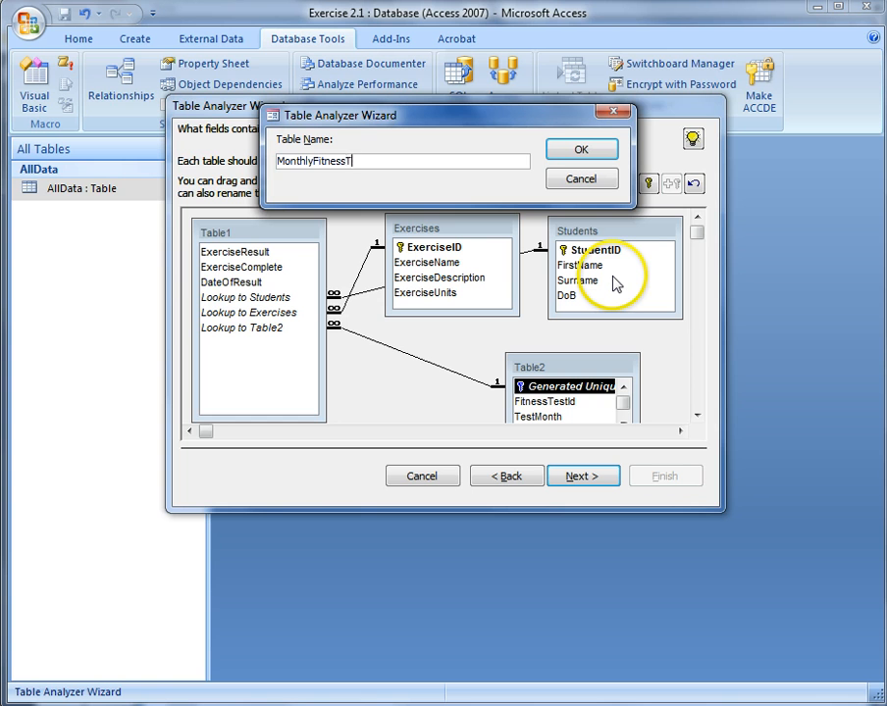
text(MonthlyFitnessTests)
key(Return)
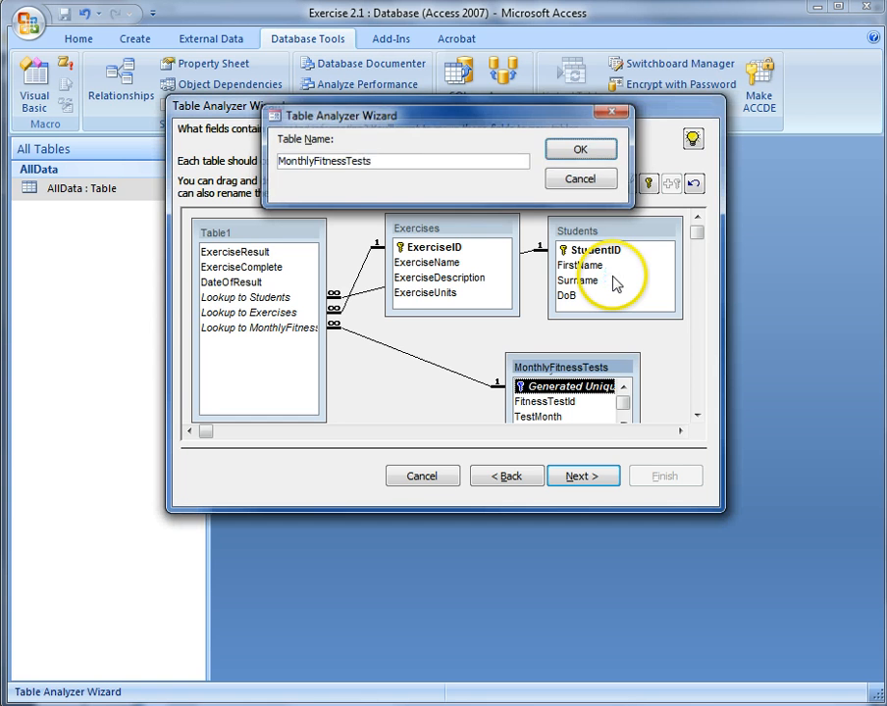
Make FitnessTestId the primary key of MonthlyFitnessTests and rename Table1 as MonthlyFitnessTestResults
click(538, 401)
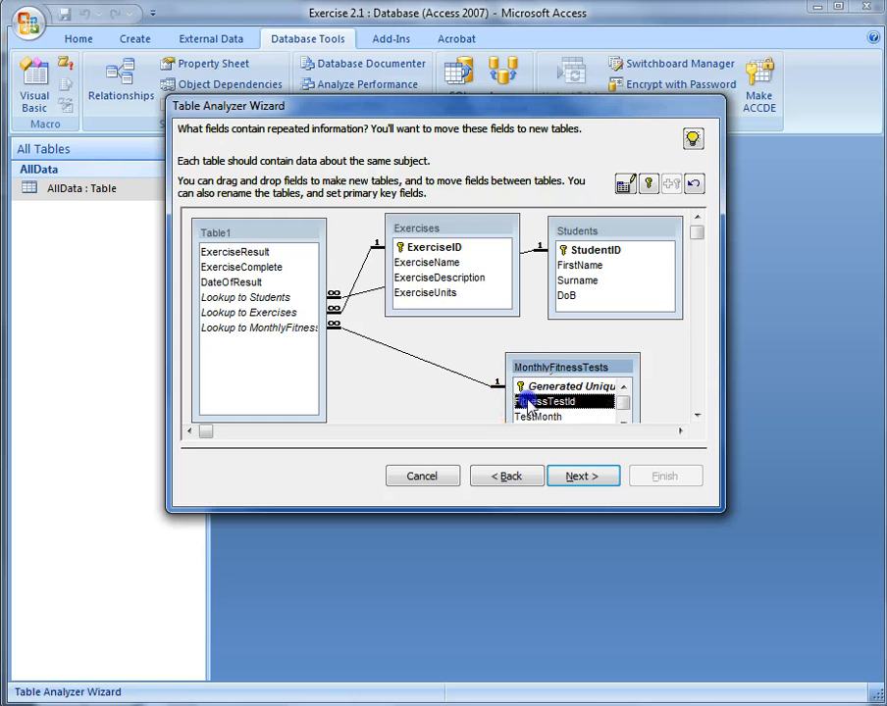
click(648, 184)
double_click(240, 231)
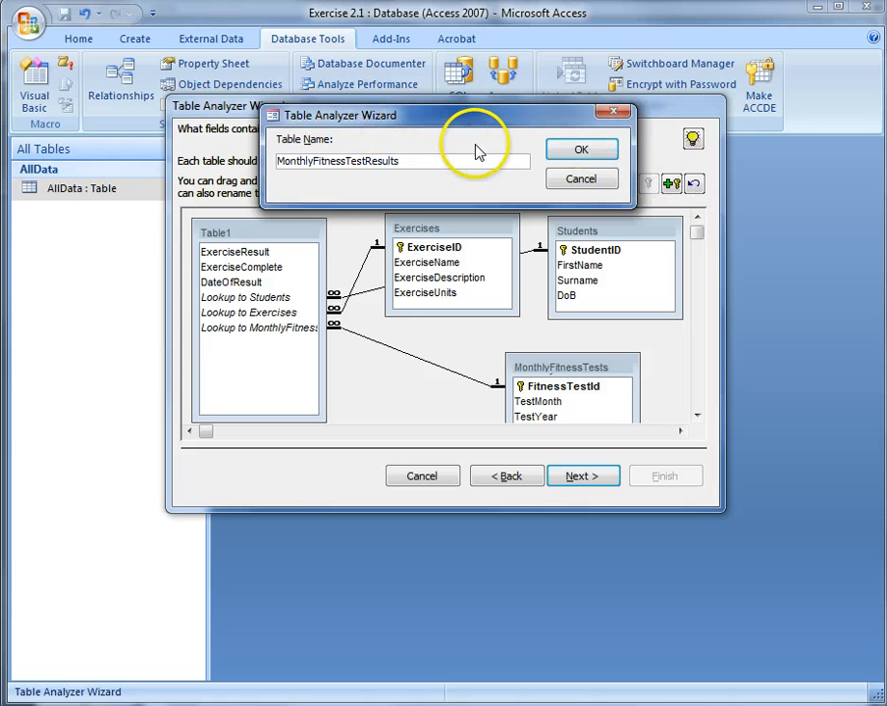
click(580, 149)
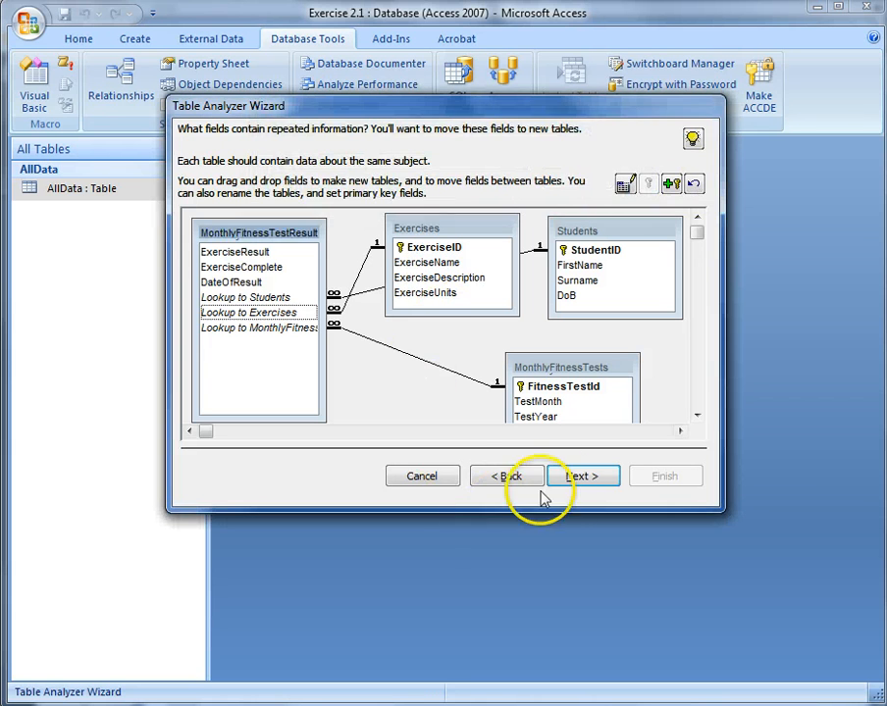
Try to set the three lookup fields of MonthlyFitnessTestResults together as its primary key
click(248, 300)
shift+click(246, 312)
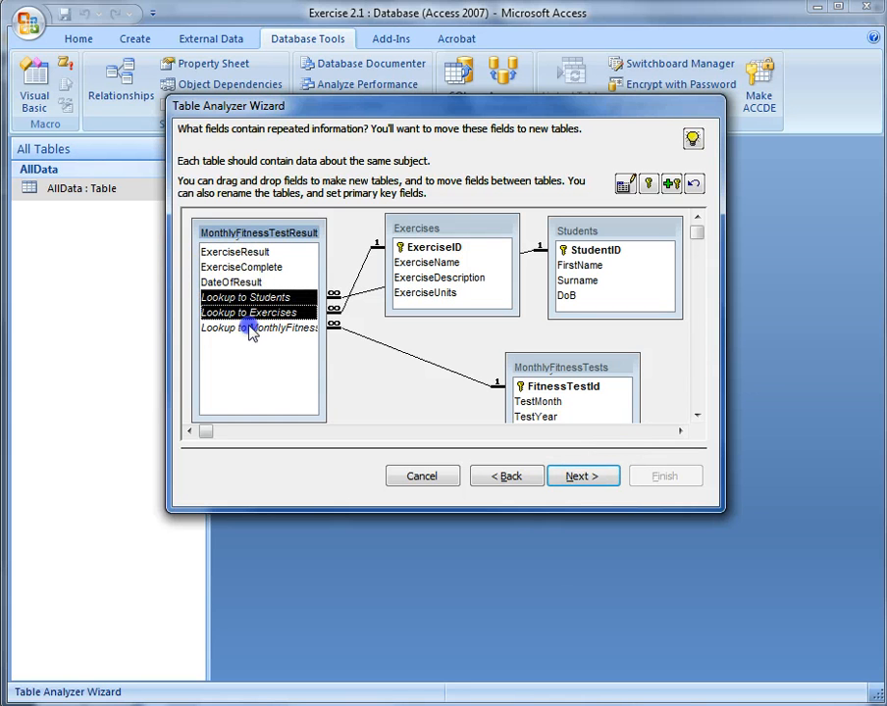
shift+click(250, 330)
click(647, 184)
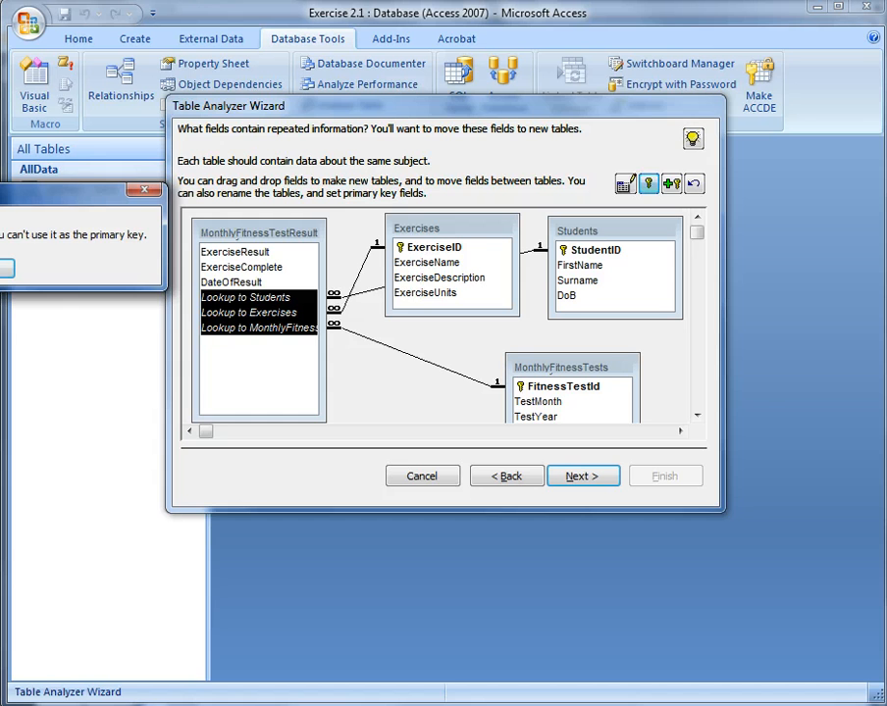
drag(67, 200, 546, 285)
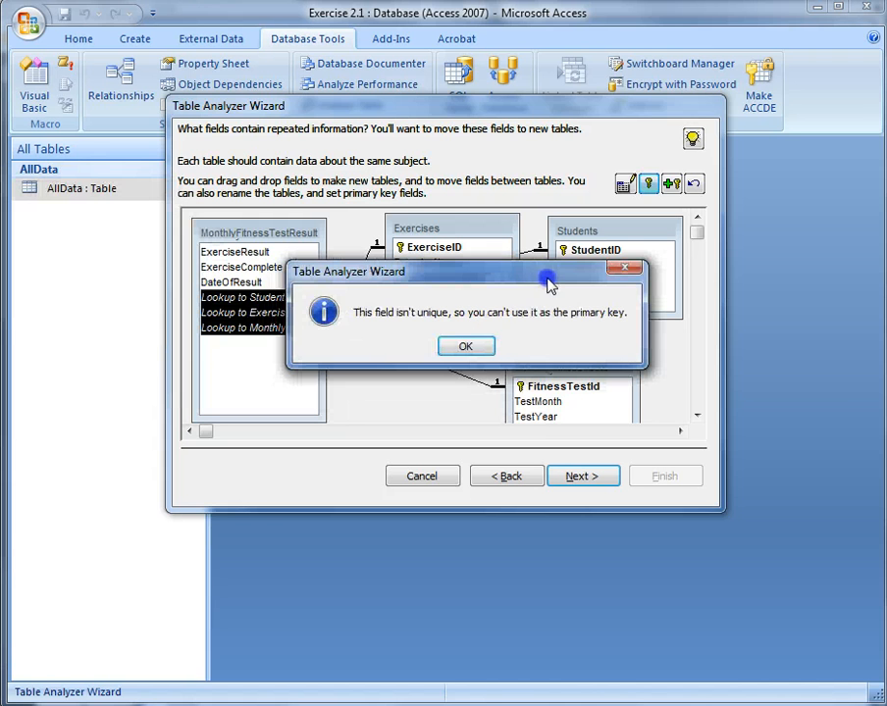
click(487, 344)
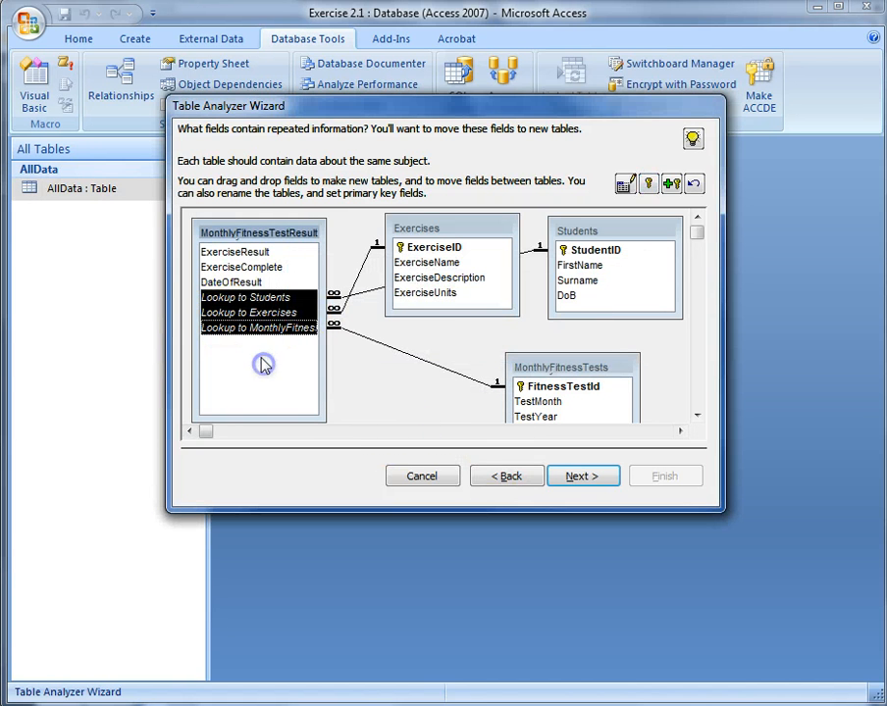
click(258, 314)
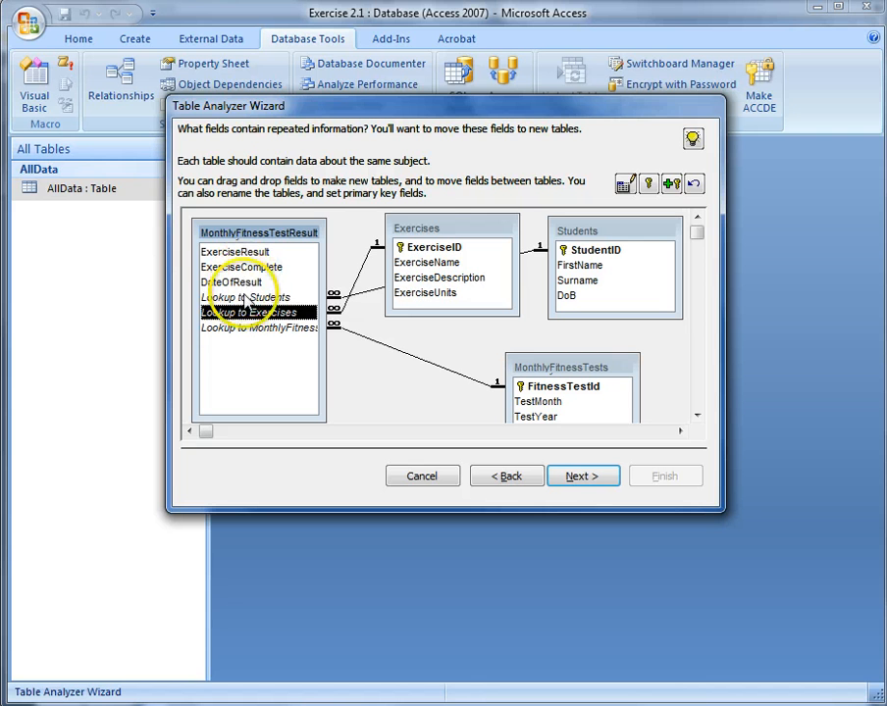
click(245, 298)
click(245, 314)
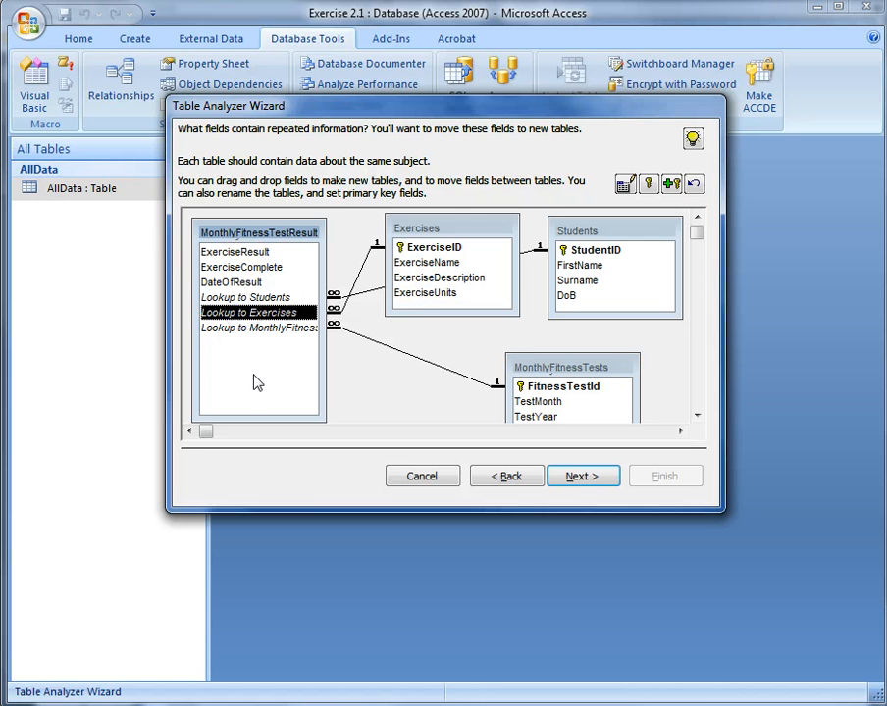
Finish the Table Analyzer with the proposed table split, choosing not to create a query, and dismiss the message that follows
click(261, 330)
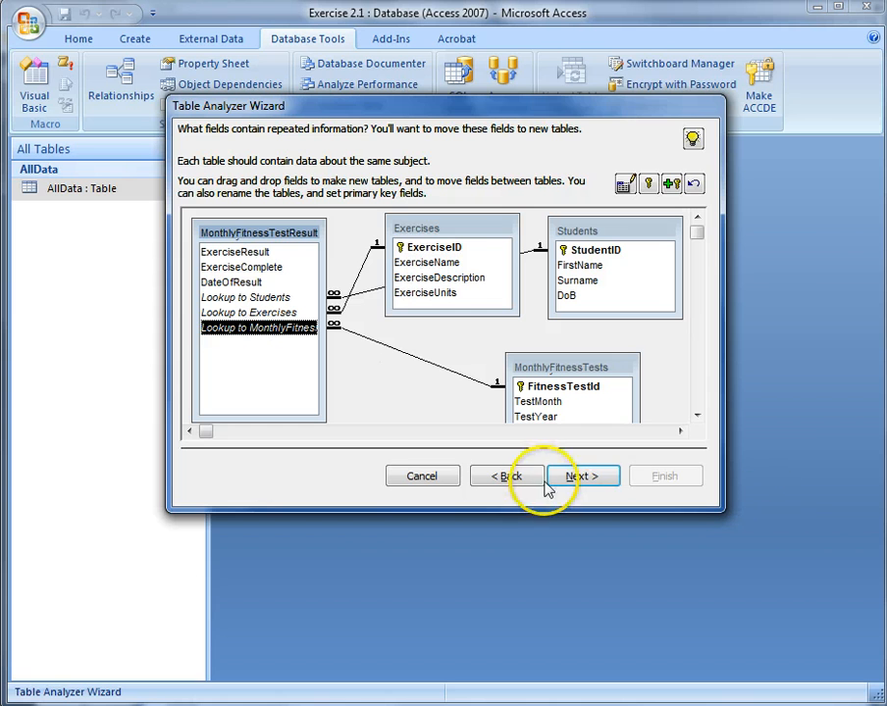
click(574, 478)
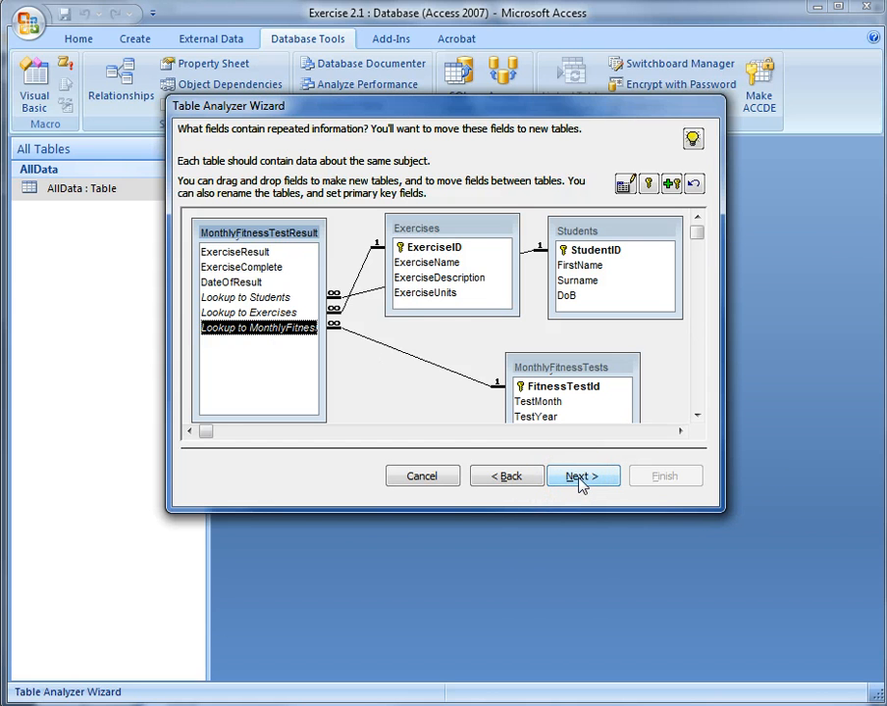
click(579, 477)
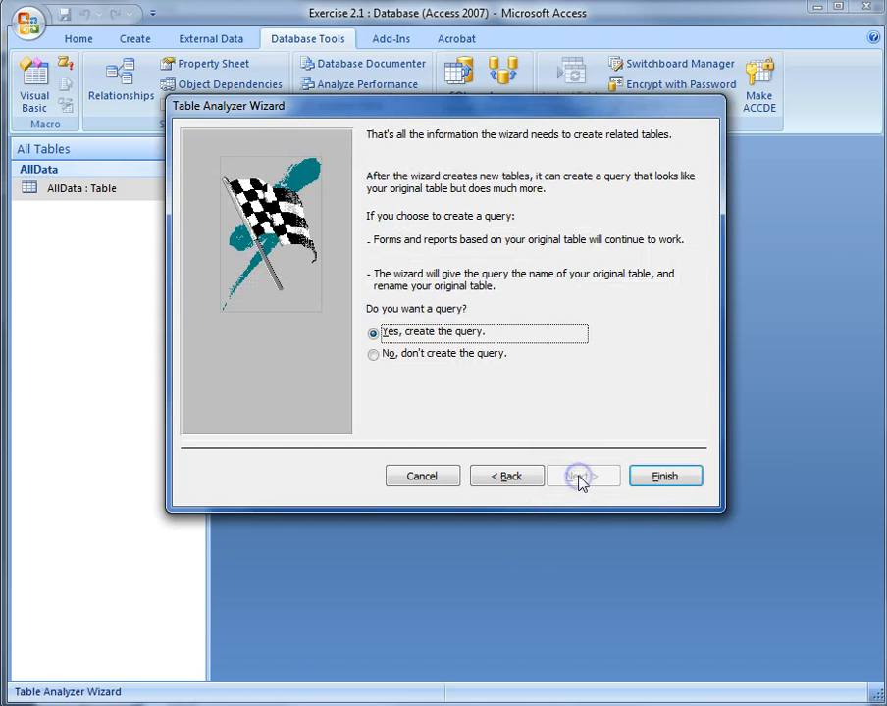
click(405, 354)
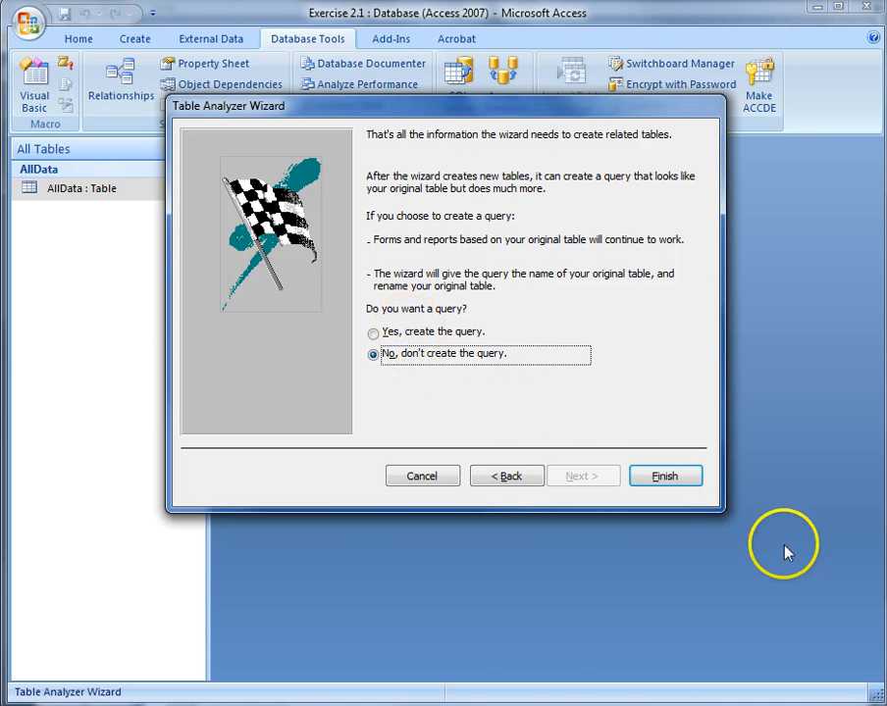
click(684, 477)
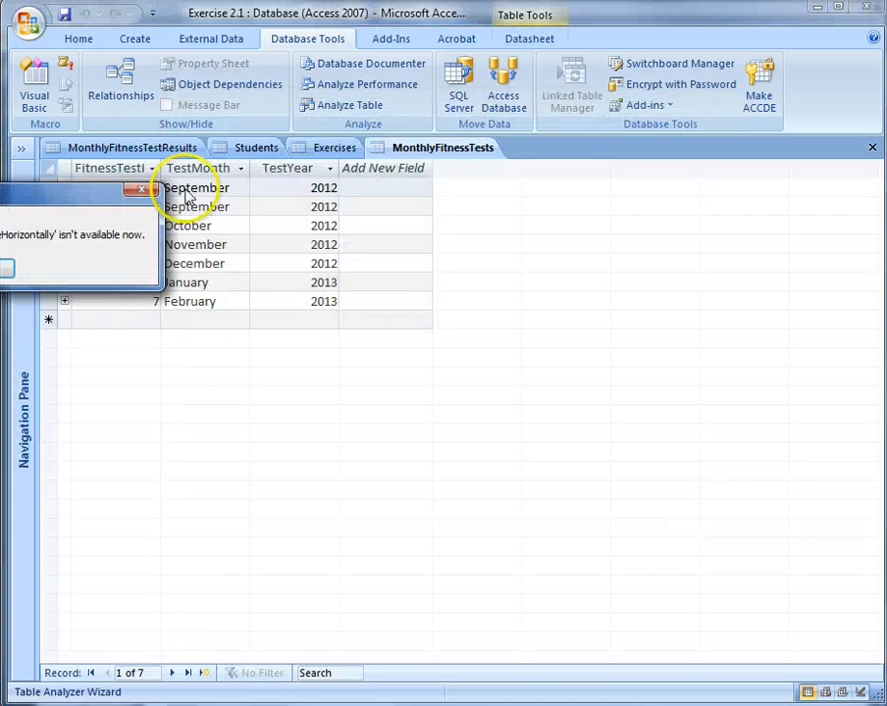
click(230, 312)
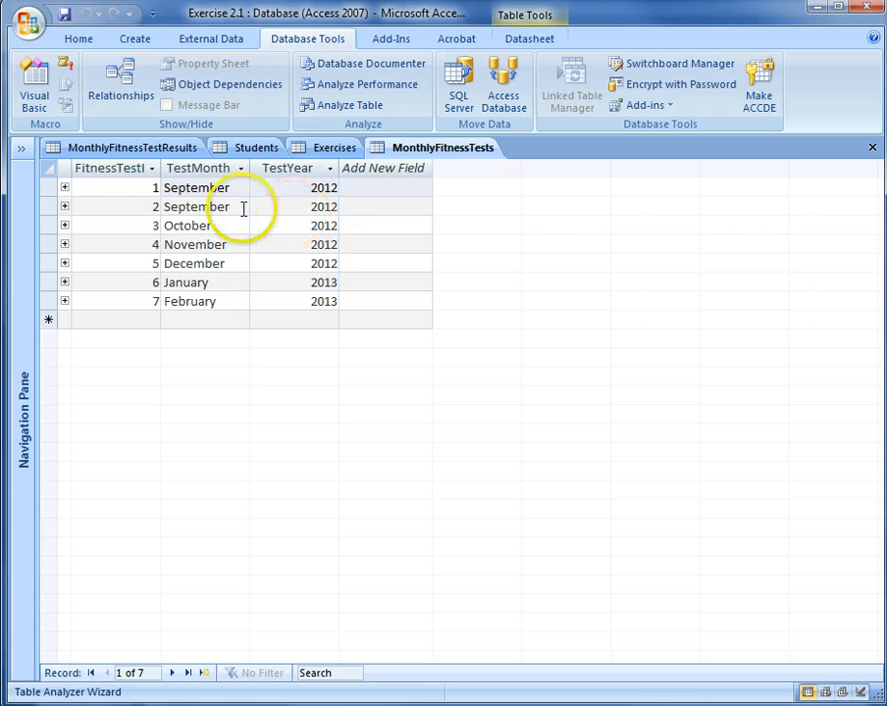
Examine the records in the new MonthlyFitnessTests, Exercises, Students and MonthlyFitnessTestResults tables
click(118, 189)
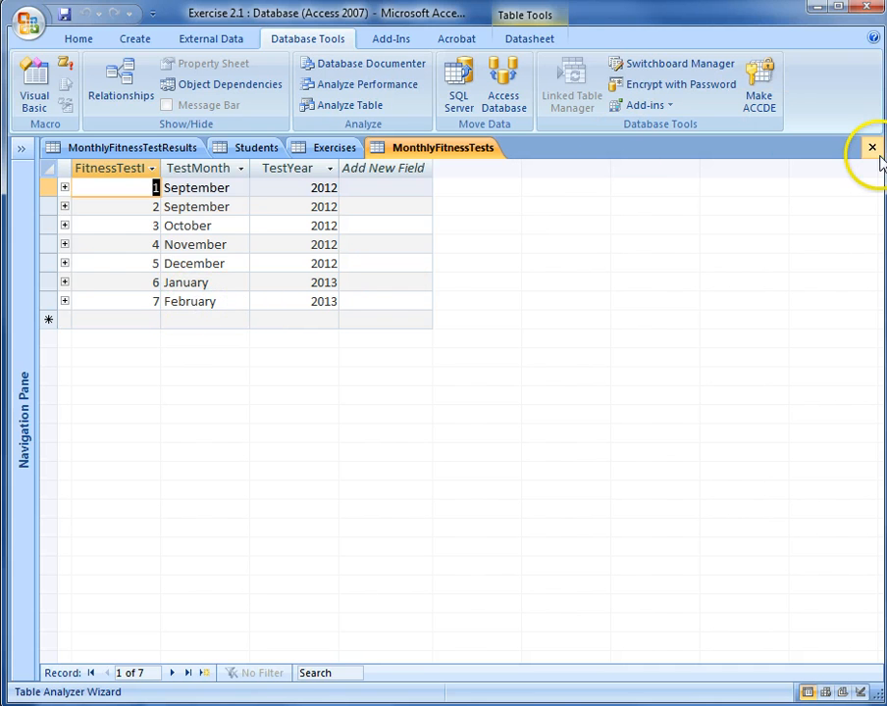
click(45, 185)
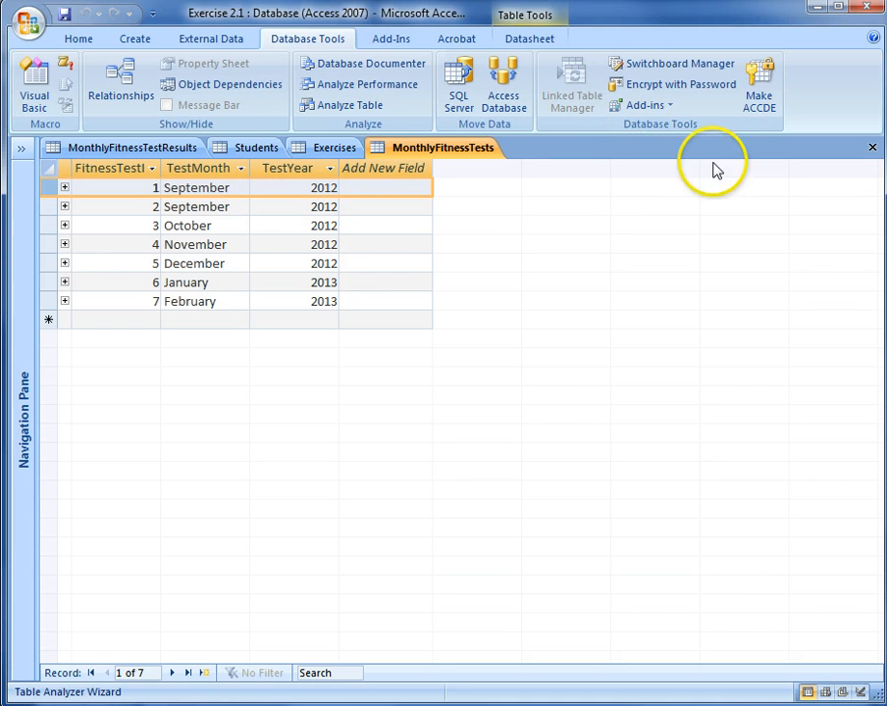
click(332, 150)
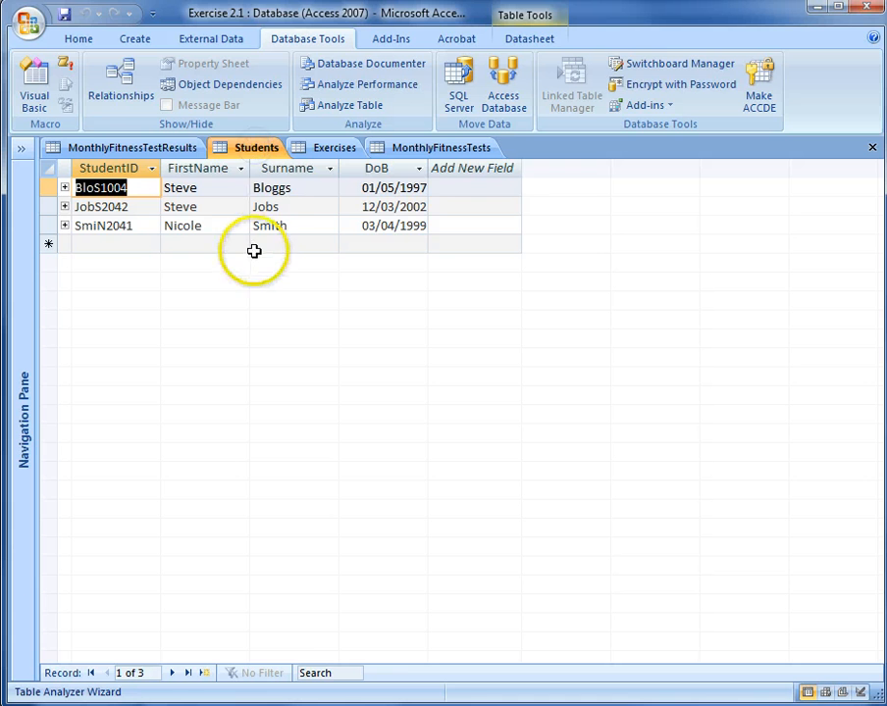
click(117, 147)
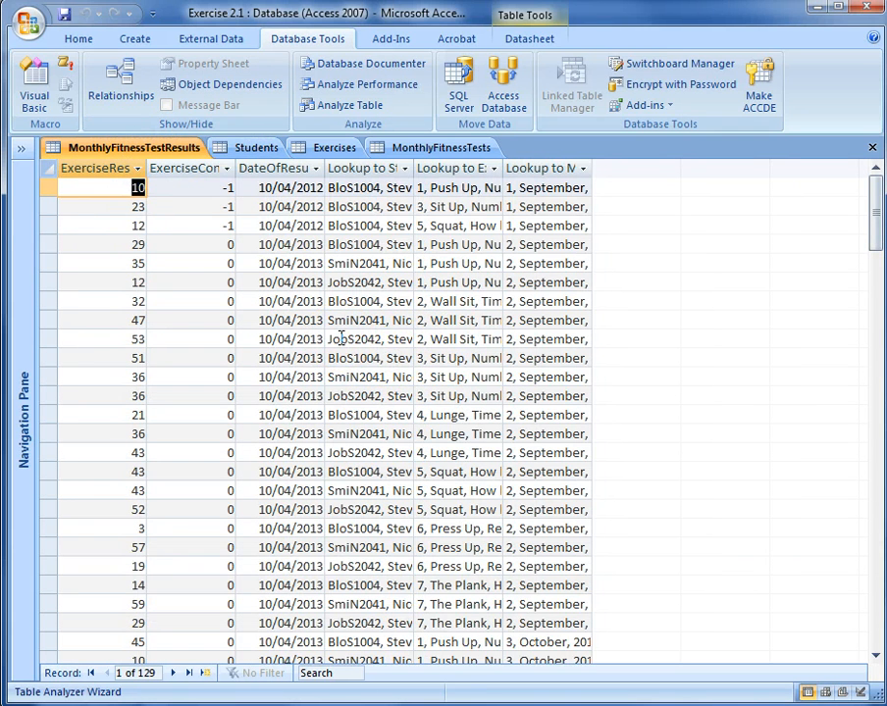
scroll(341, 339, down, 20)
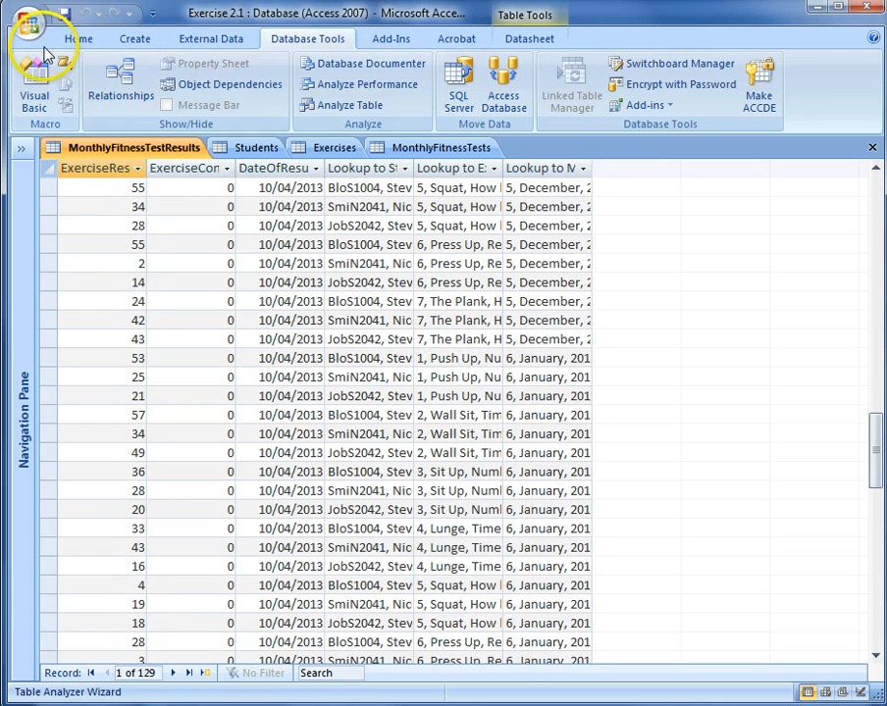
click(138, 40)
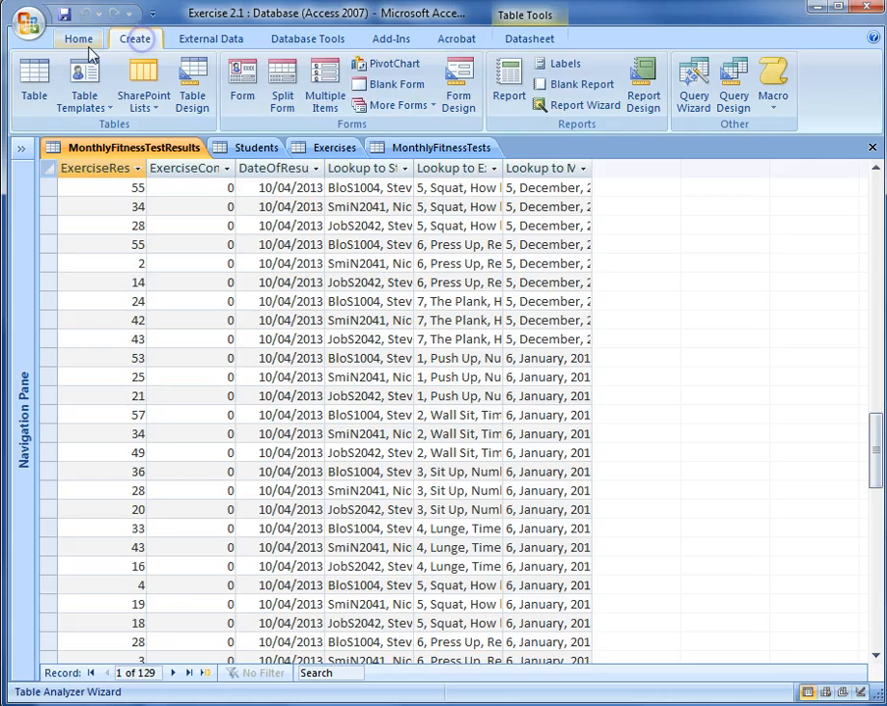
click(33, 86)
click(870, 149)
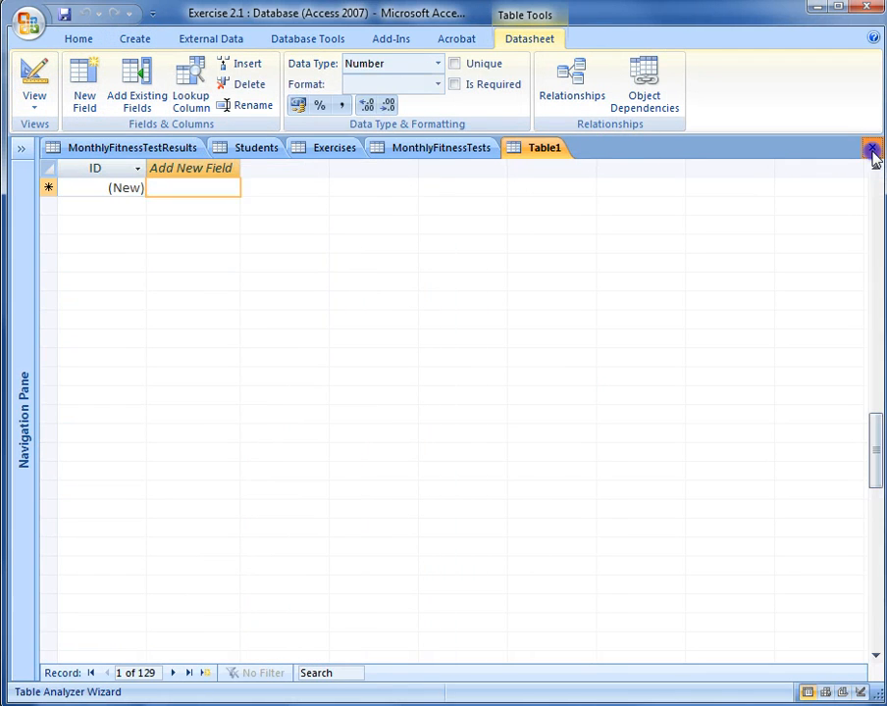
Set StudentID, ExerciseID and FitnessTestId together as the primary key in the design of MonthlyFitnessTestResults
click(388, 152)
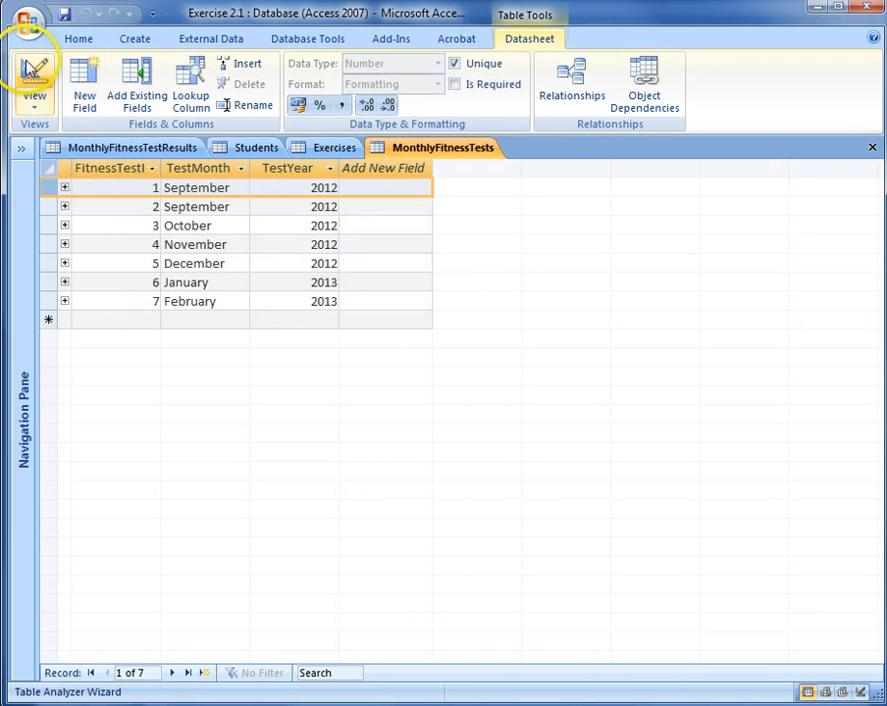
click(116, 147)
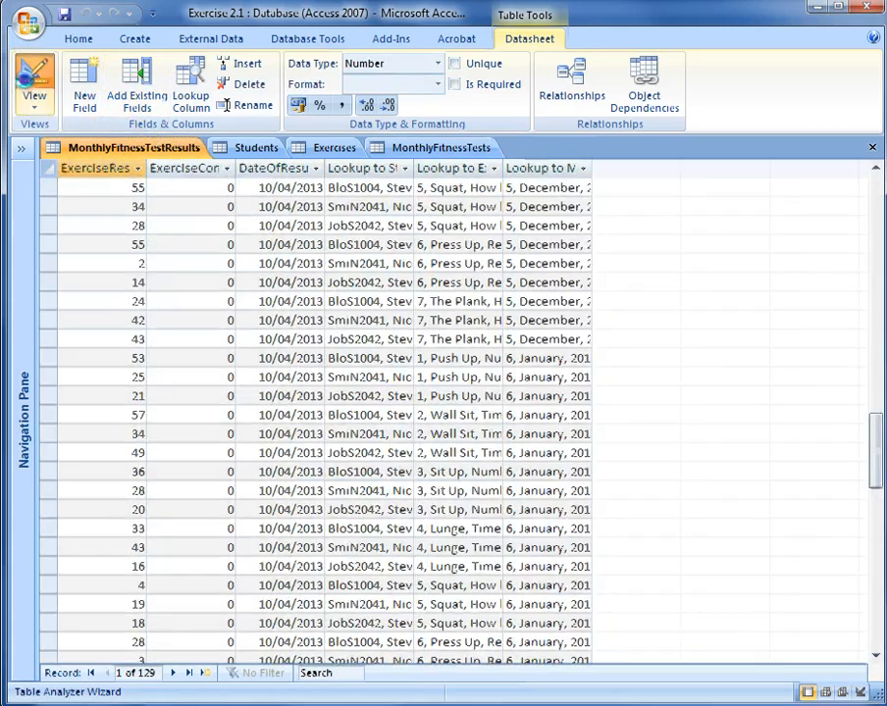
click(37, 70)
drag(43, 240, 43, 277)
click(104, 83)
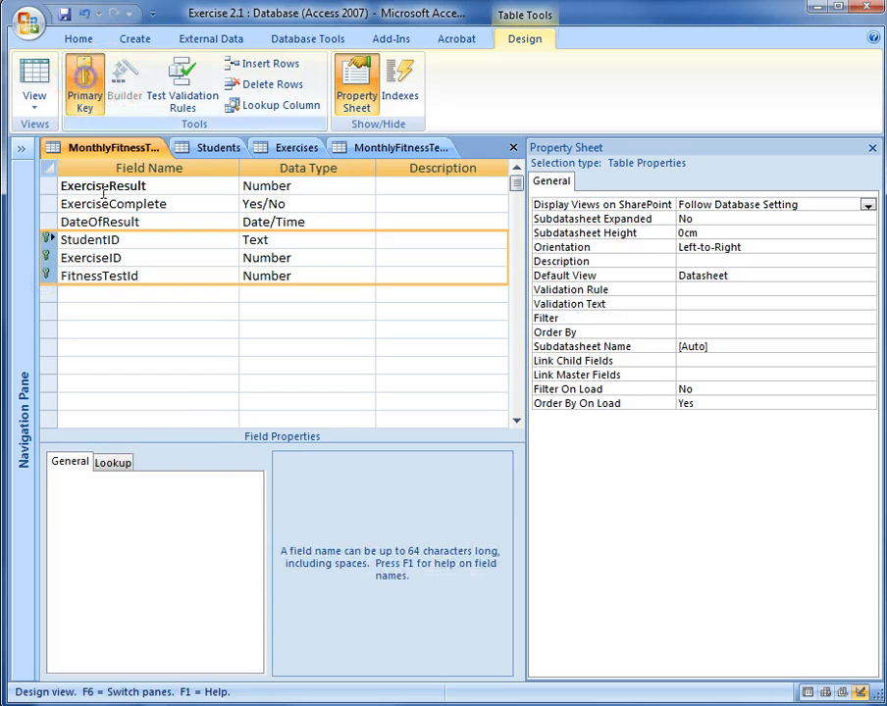
Show the table relationships and move the Exercises table below the other tables to separate the relationship lines
click(303, 41)
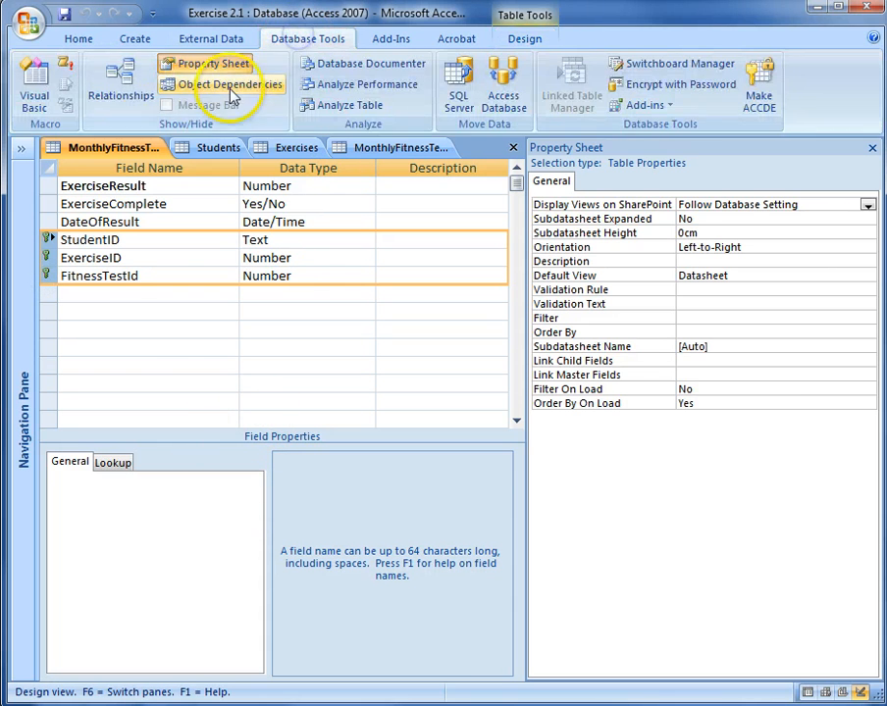
click(122, 93)
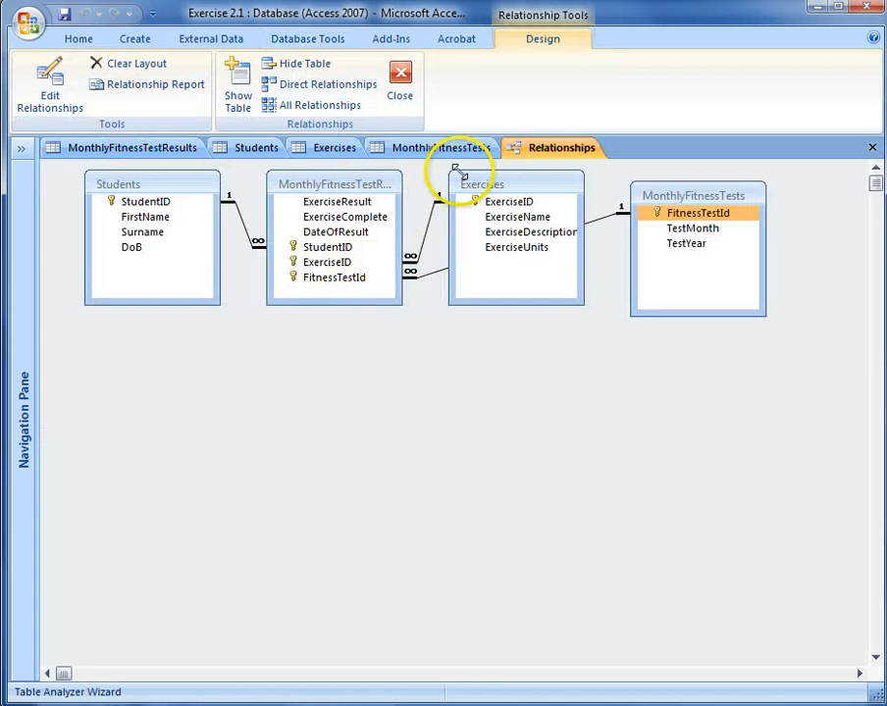
drag(512, 183, 599, 437)
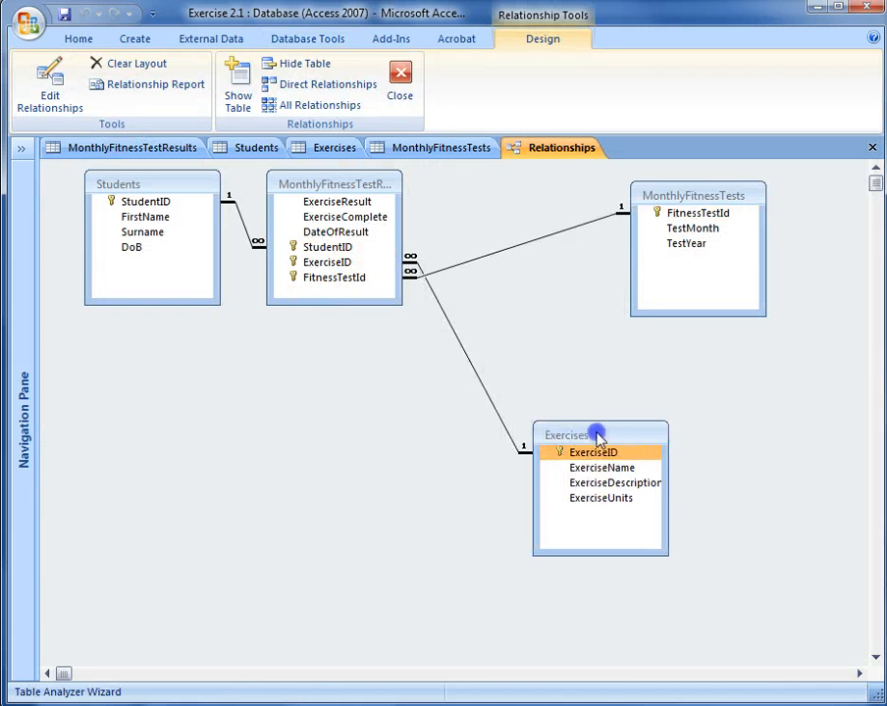
Review the settings of the FitnessTestId relationship between MonthlyFitnessTests and MonthlyFitnessTestResults without changing them
click(491, 254)
double_click(491, 254)
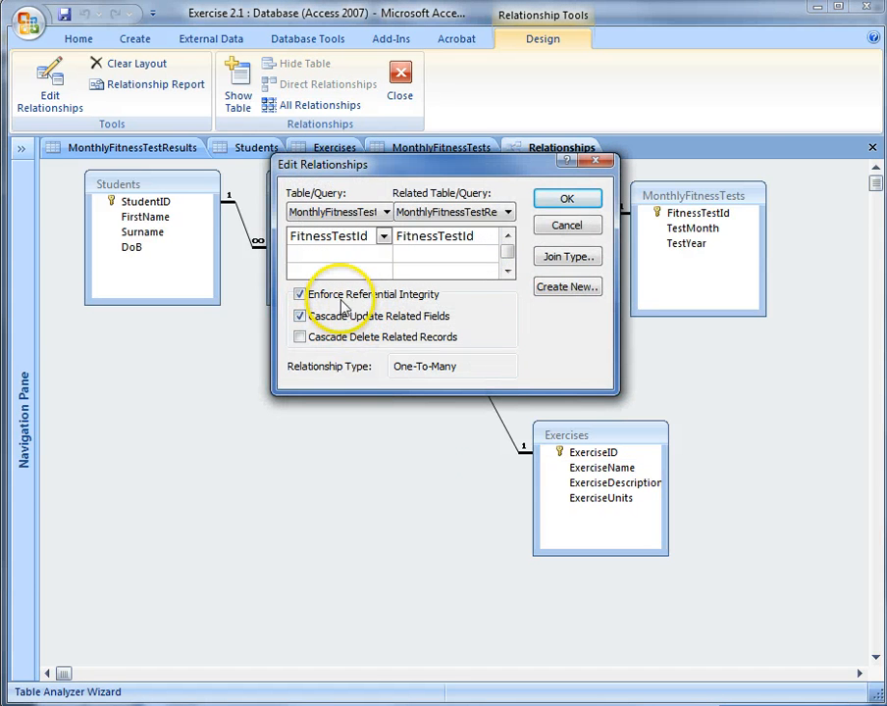
click(569, 226)
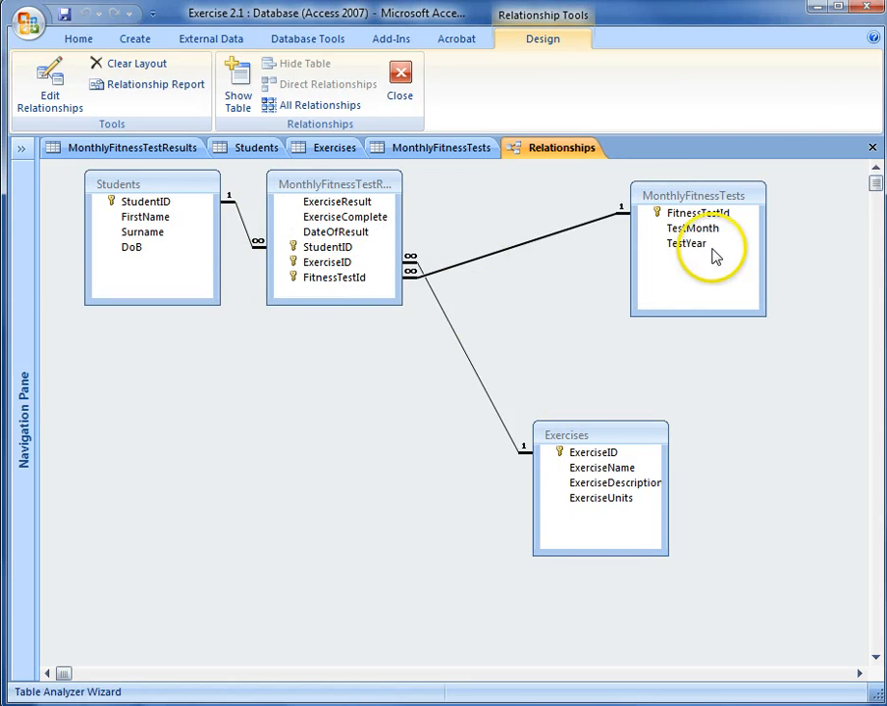
Close the relationships diagram and save its layout changes
click(873, 147)
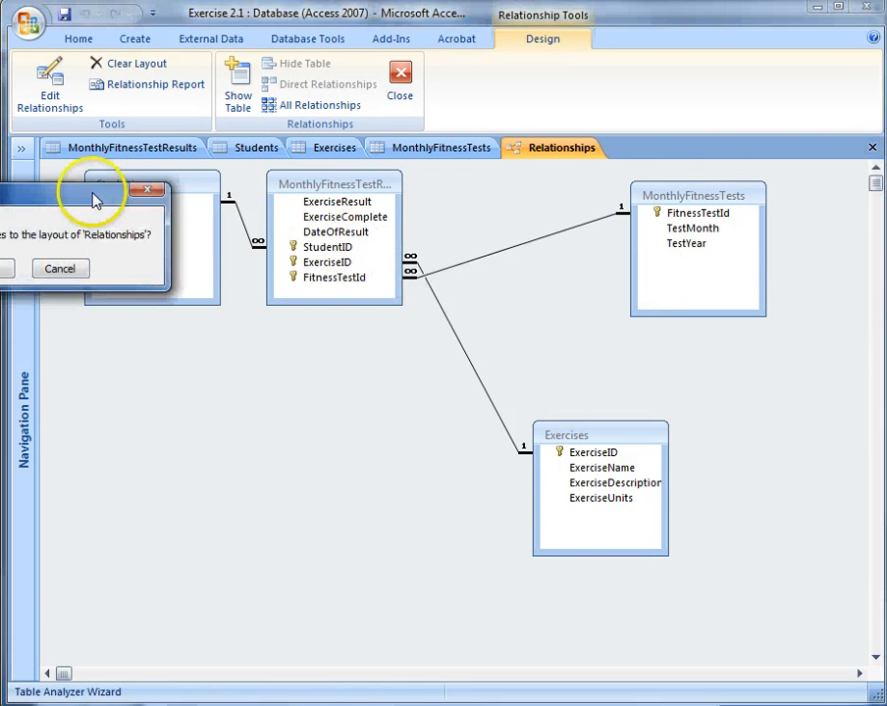
drag(78, 206, 398, 418)
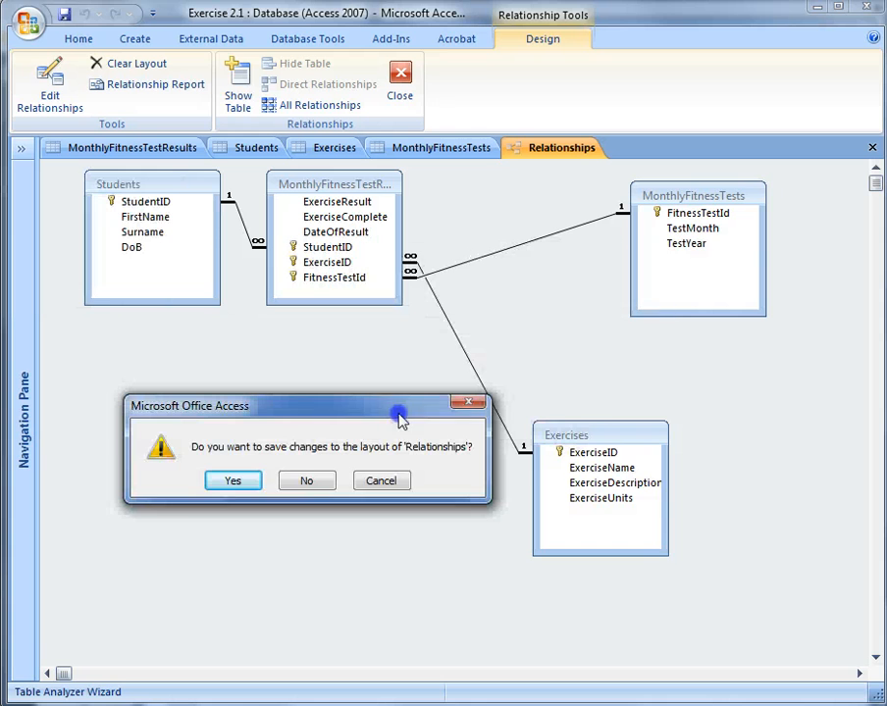
click(233, 486)
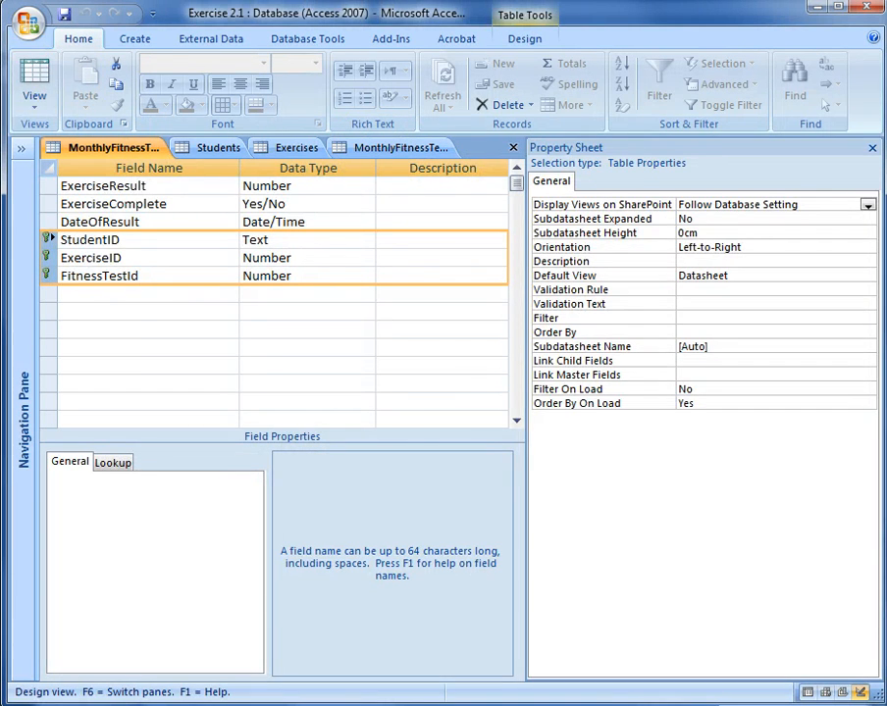
Show MonthlyFitnessTestResults as a datasheet and look through its records and lookup fields
click(34, 75)
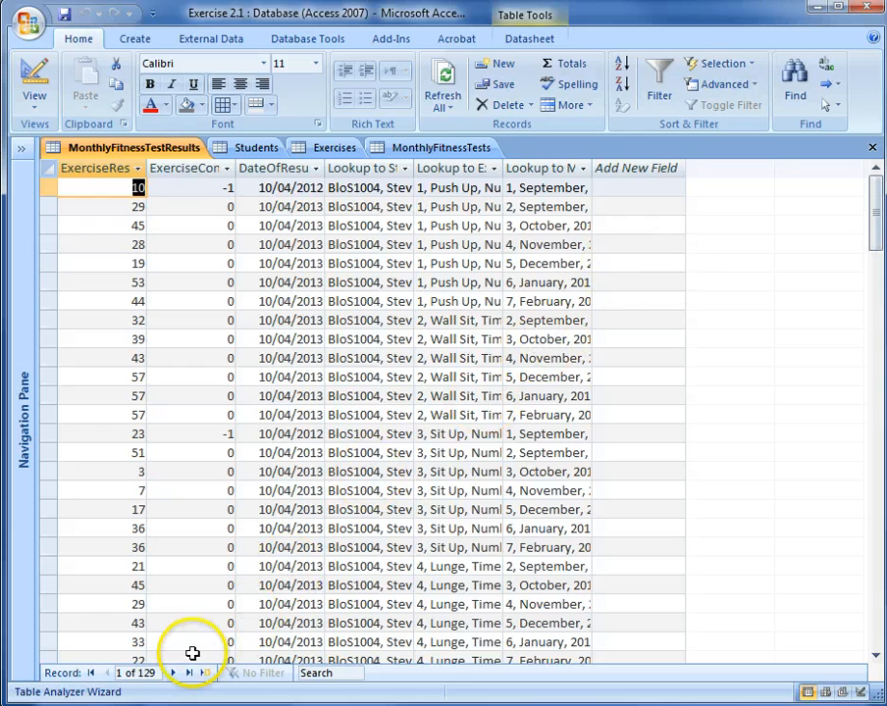
scroll(112, 569, down, 14)
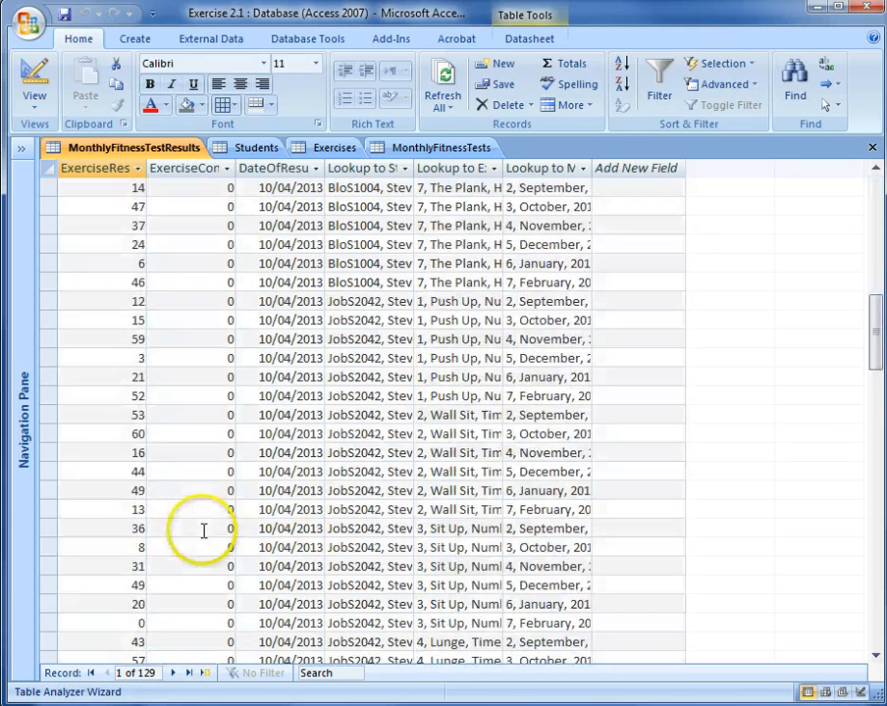
scroll(203, 531, down, 5)
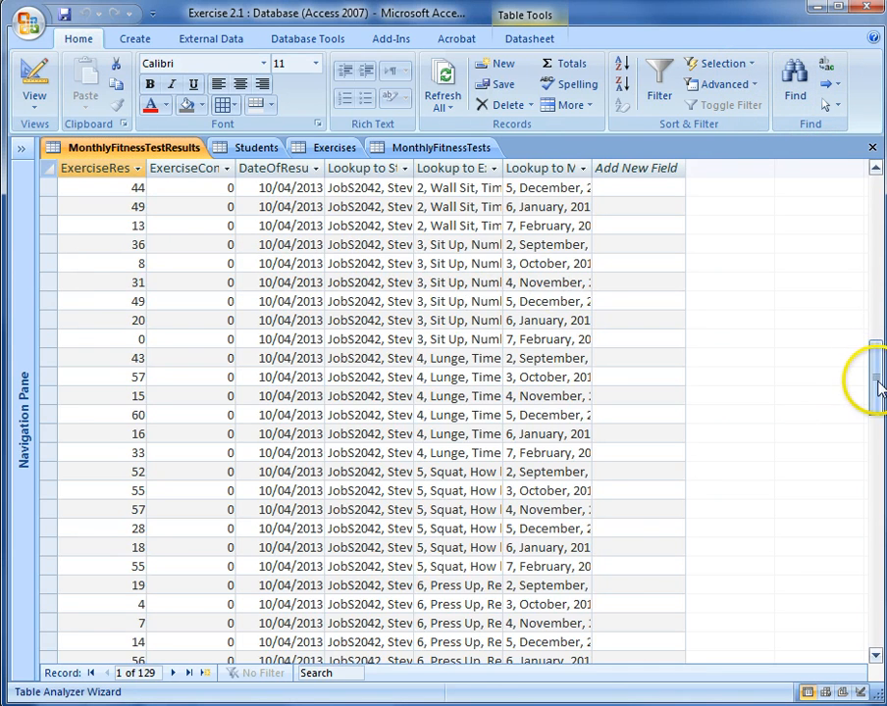
drag(878, 388, 877, 241)
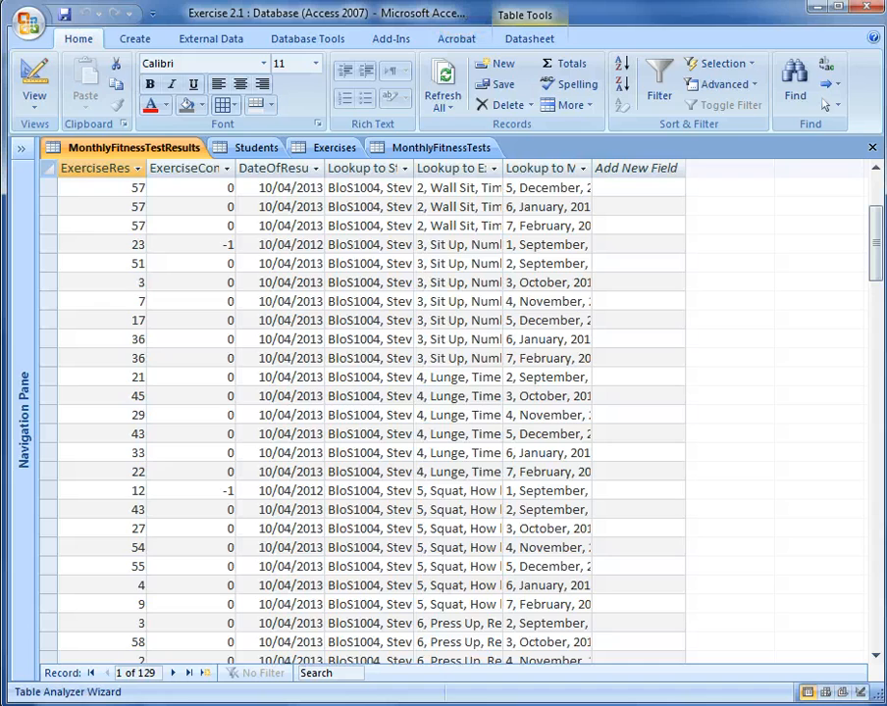
mouse_move(479, 1)
mouse_down()
mouse_move(480, 286)
mouse_move(464, 422)
mouse_move(466, 0)
mouse_up()
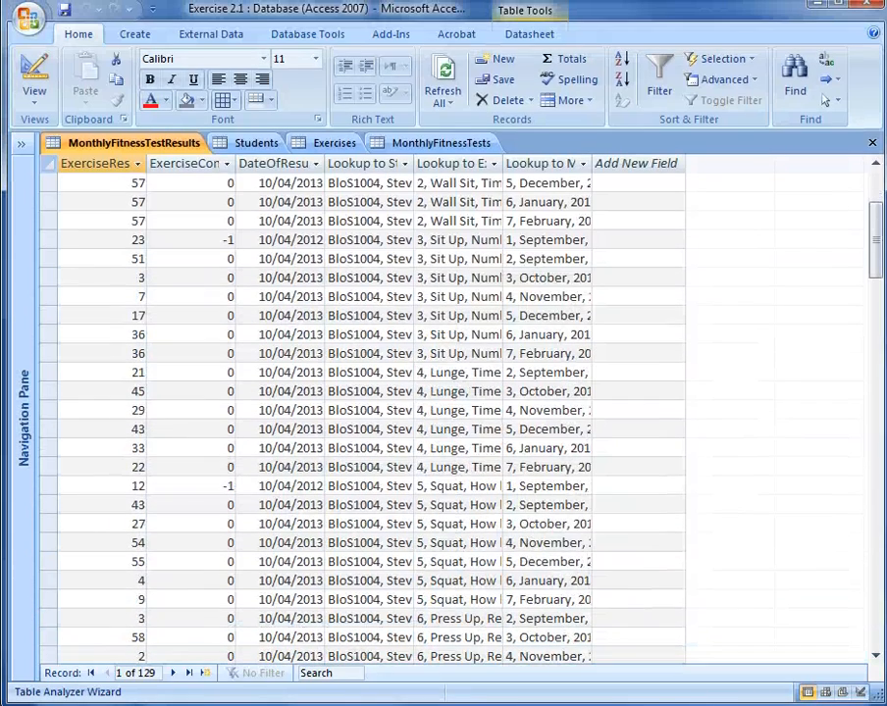
Review the Students, Exercises and MonthlyFitnessTests tables alongside MonthlyFitnessTestResults to check how the data was split
click(257, 146)
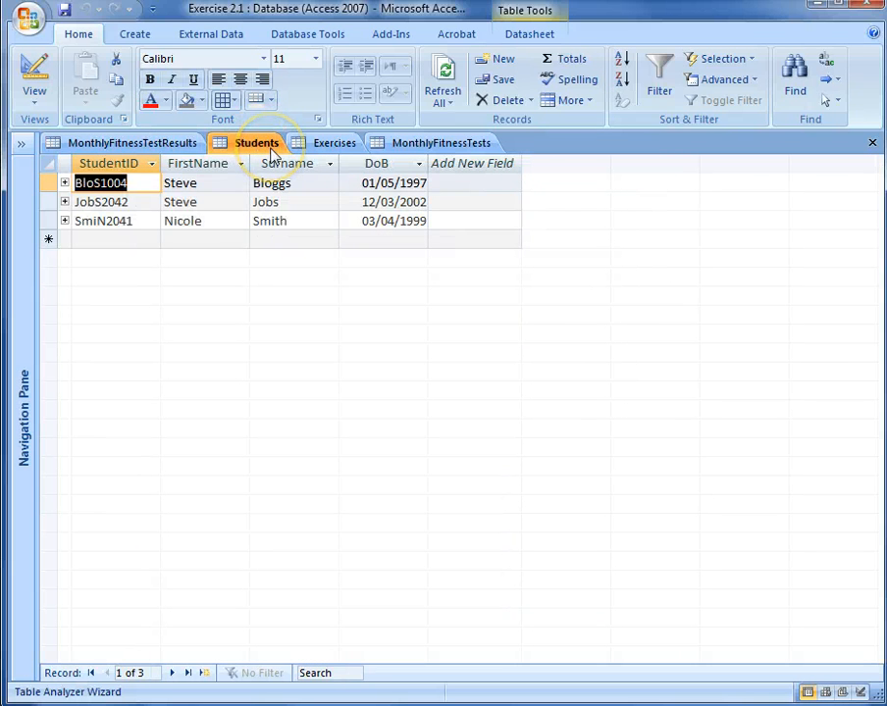
click(257, 147)
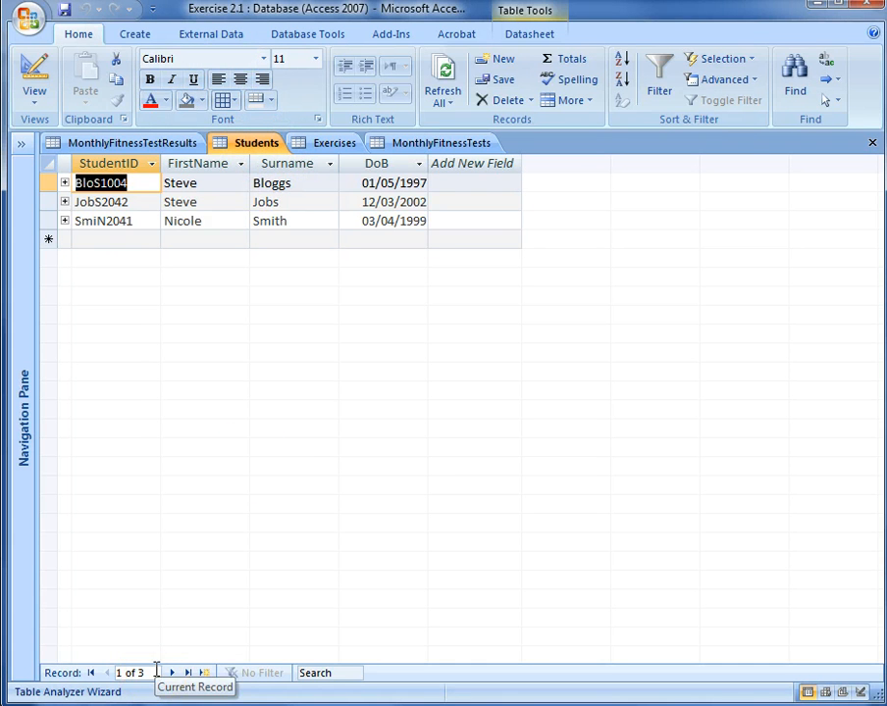
click(248, 144)
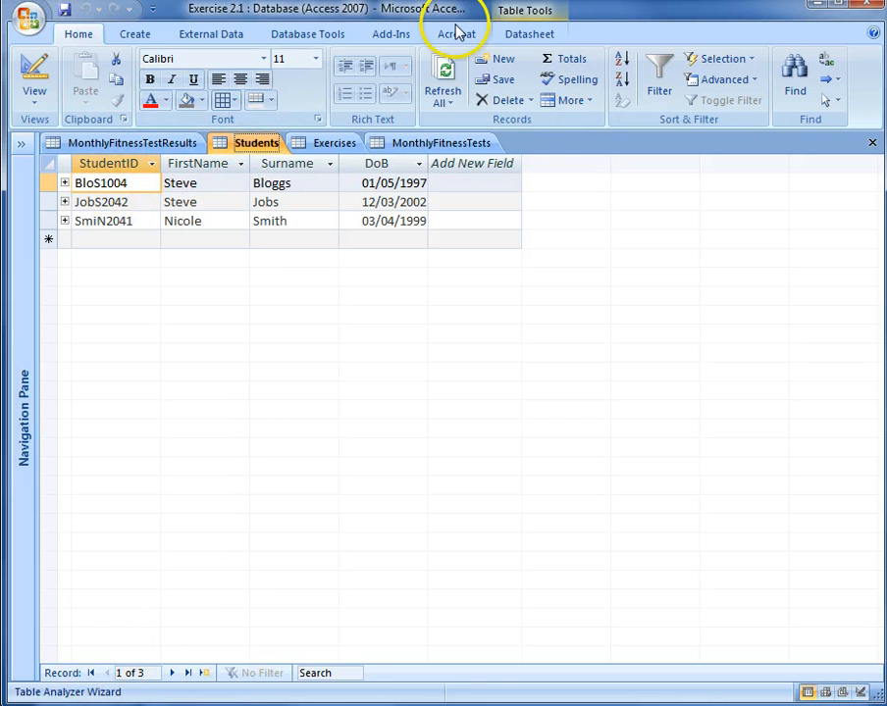
click(329, 144)
click(410, 145)
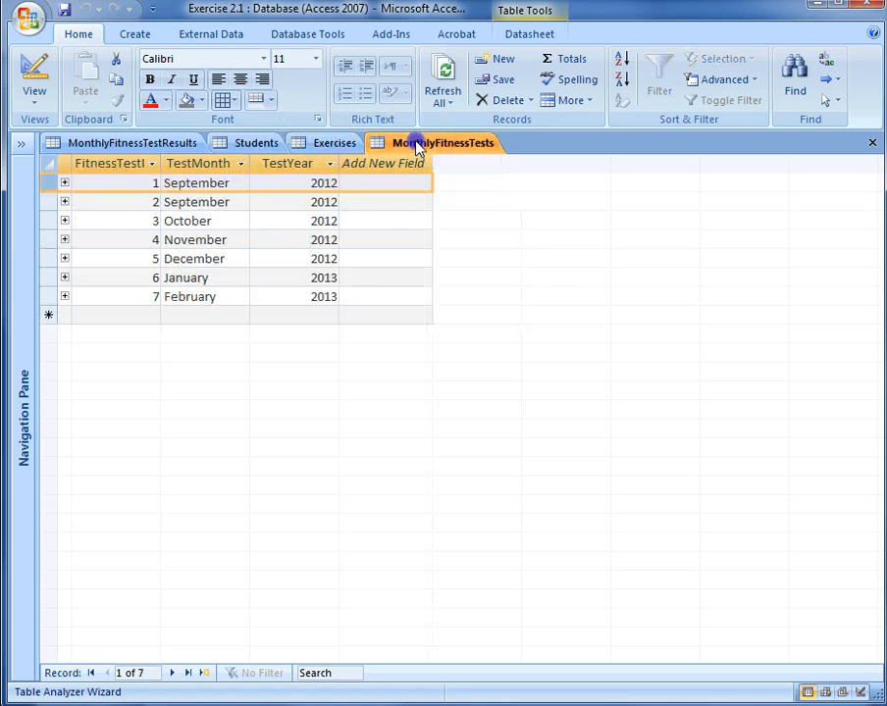
click(108, 143)
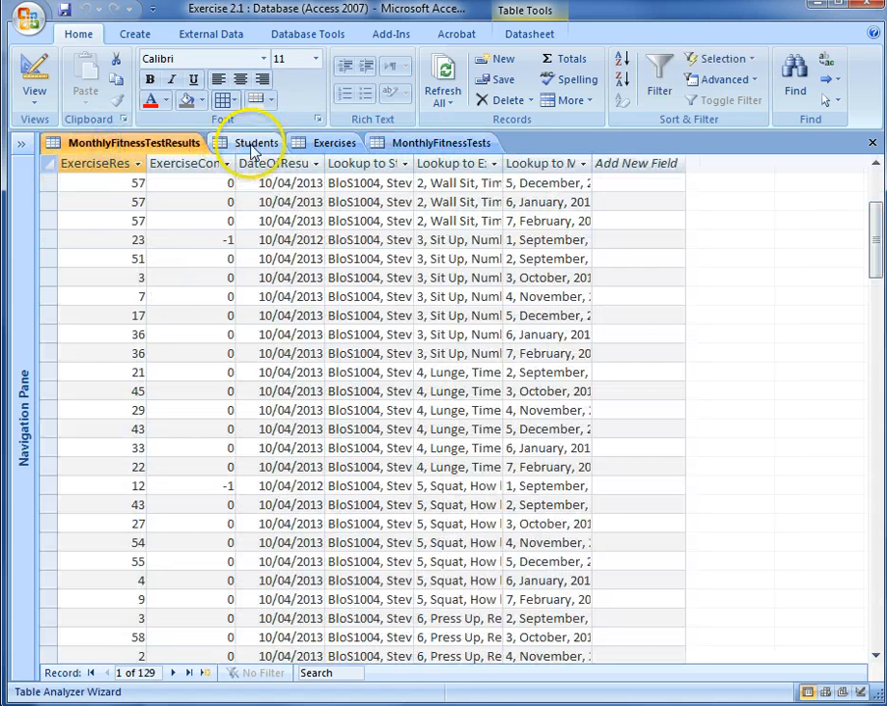
click(255, 145)
click(338, 144)
click(429, 144)
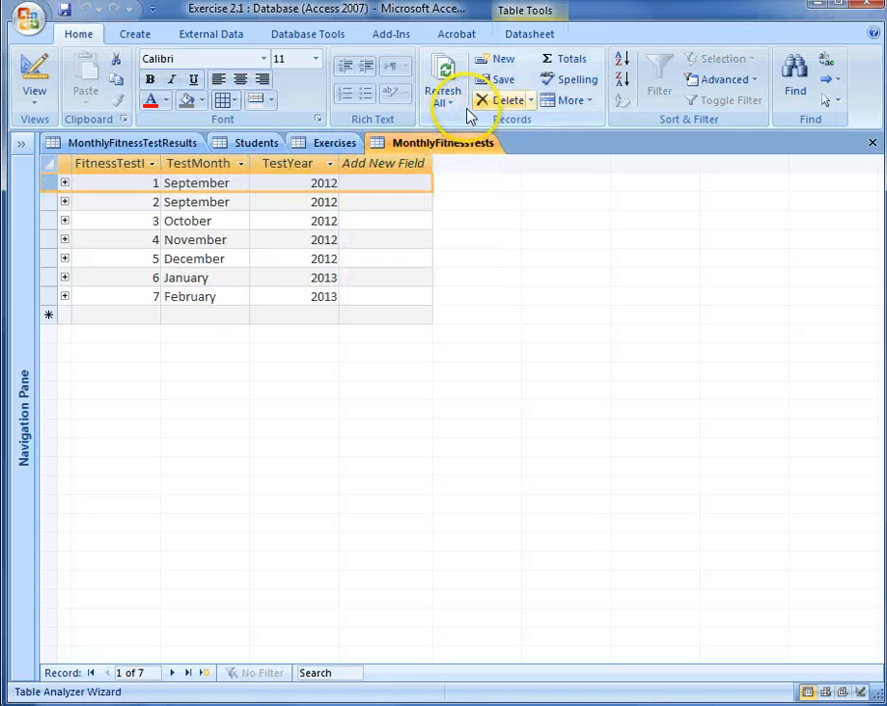